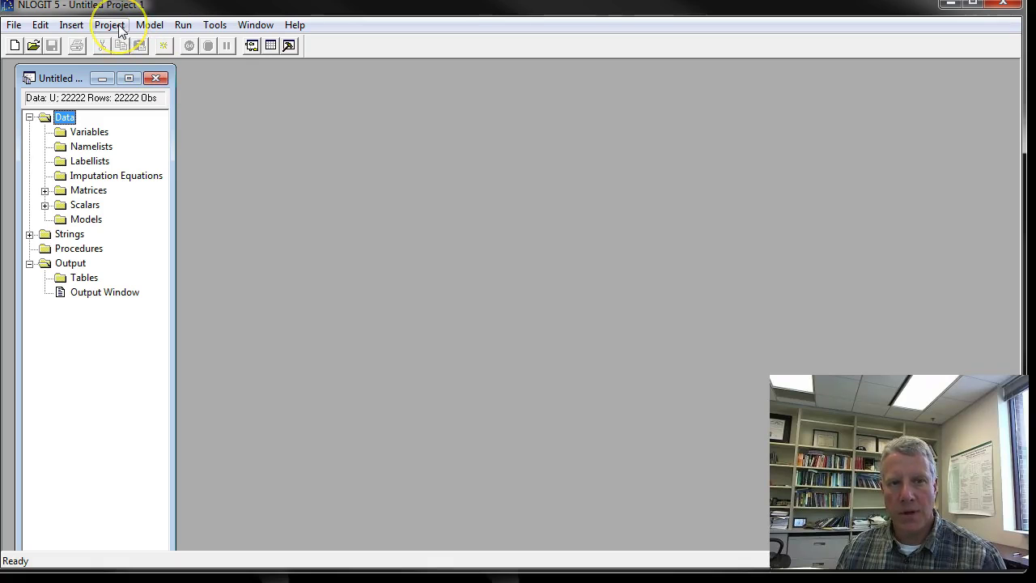
# Import the variables from concertdata2.csv in the Downloads folder and shift the project window slightly
pyautogui.click(111, 25)
pyautogui.click(139, 71)
pyautogui.click(143, 86)
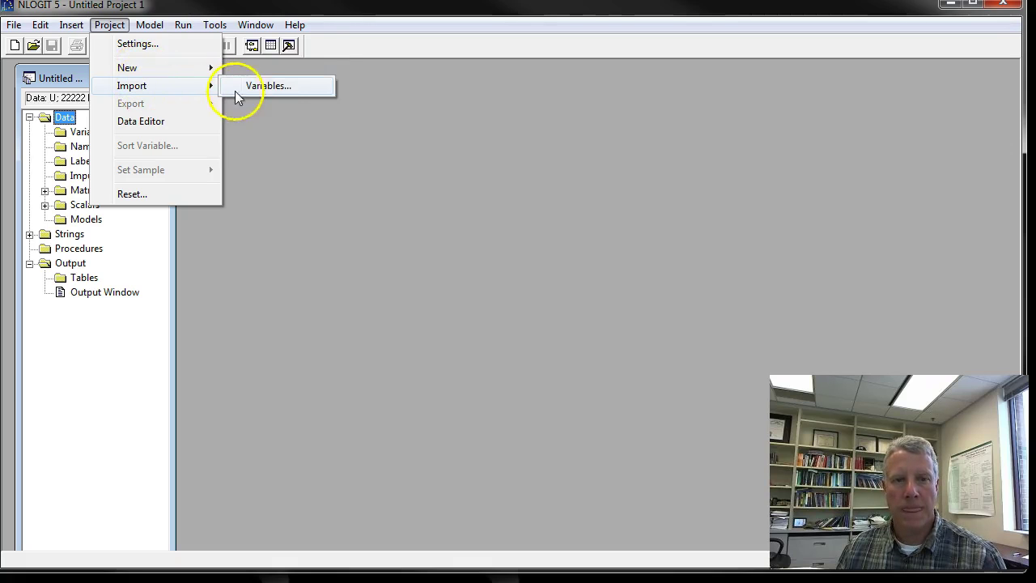
pyautogui.click(272, 88)
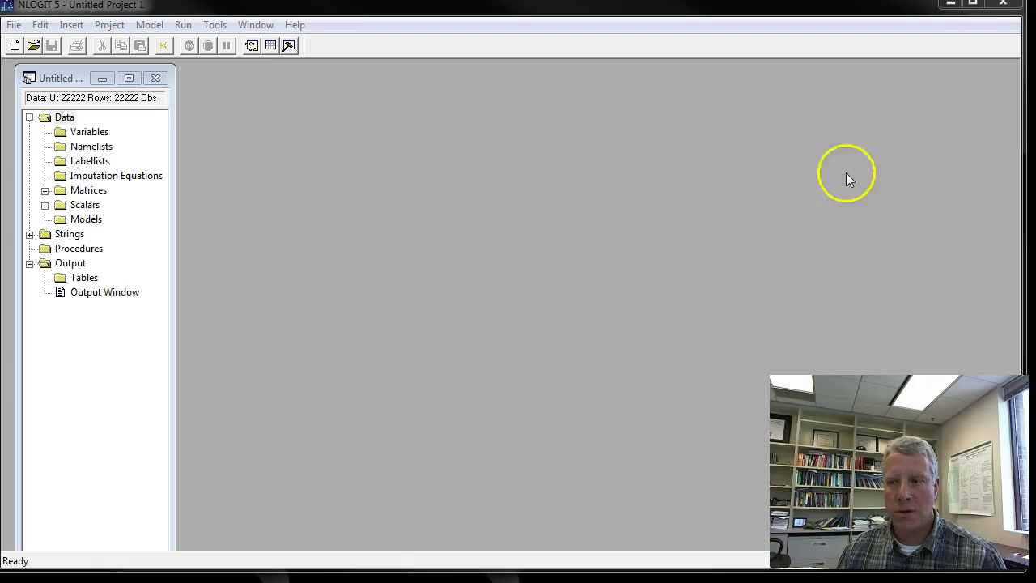
pyautogui.moveTo(761, 150); pyautogui.dragTo(404, 147)
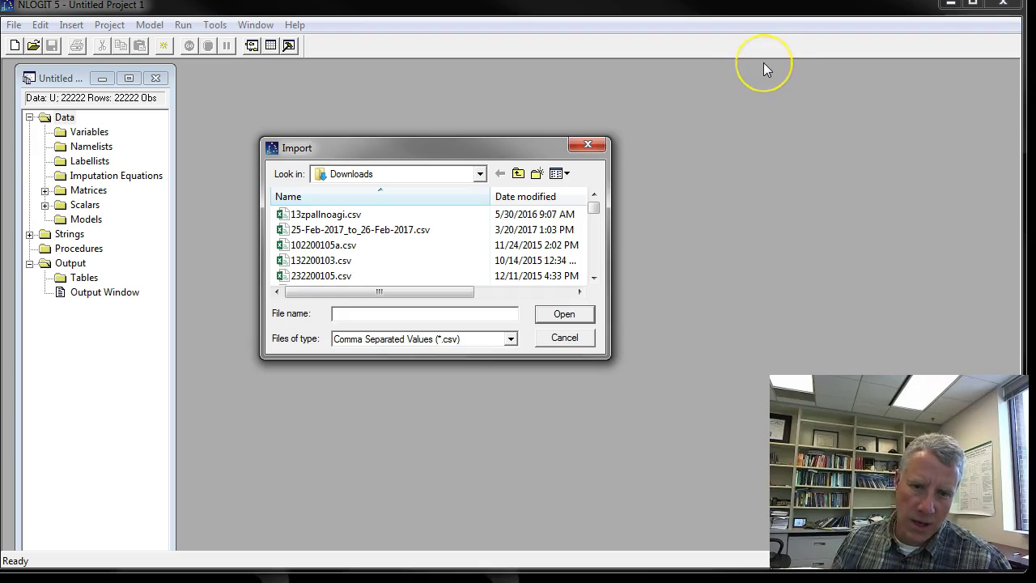
pyautogui.click(685, 230)
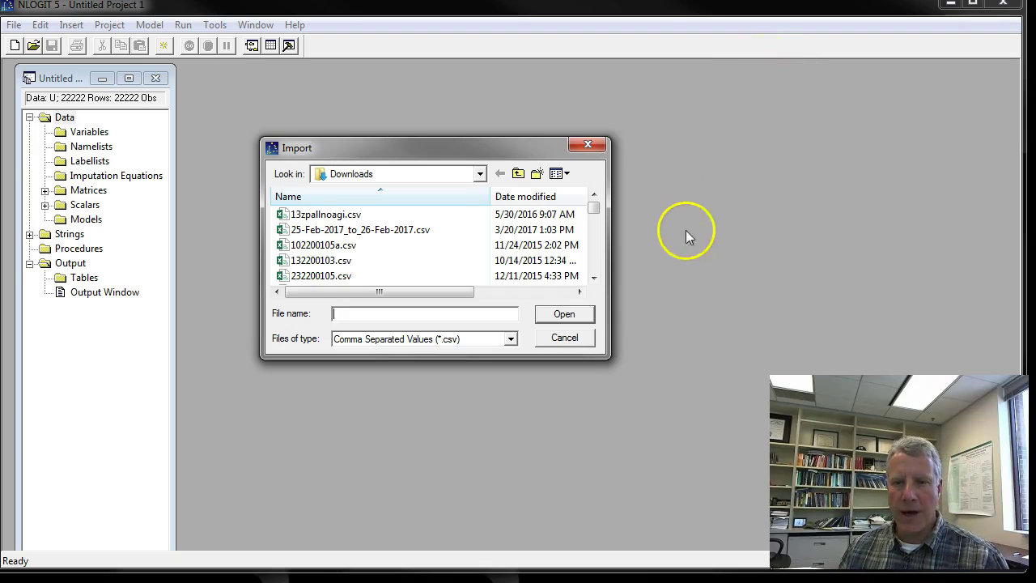
pyautogui.click(594, 278)
pyautogui.click(594, 278)
pyautogui.click(594, 279)
pyautogui.click(594, 278)
pyautogui.click(594, 278)
pyautogui.click(594, 278)
pyautogui.click(594, 278)
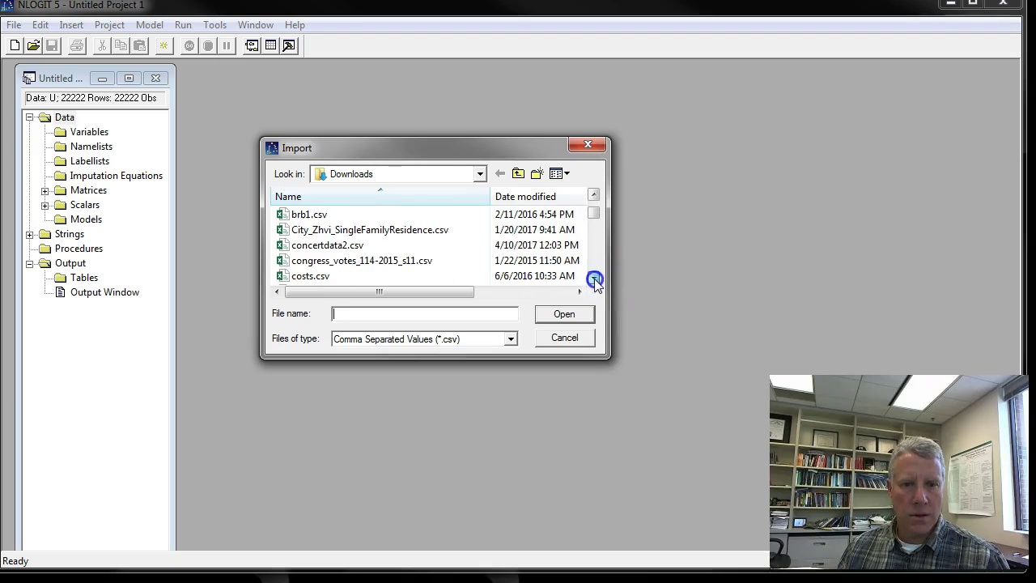
pyautogui.click(361, 247)
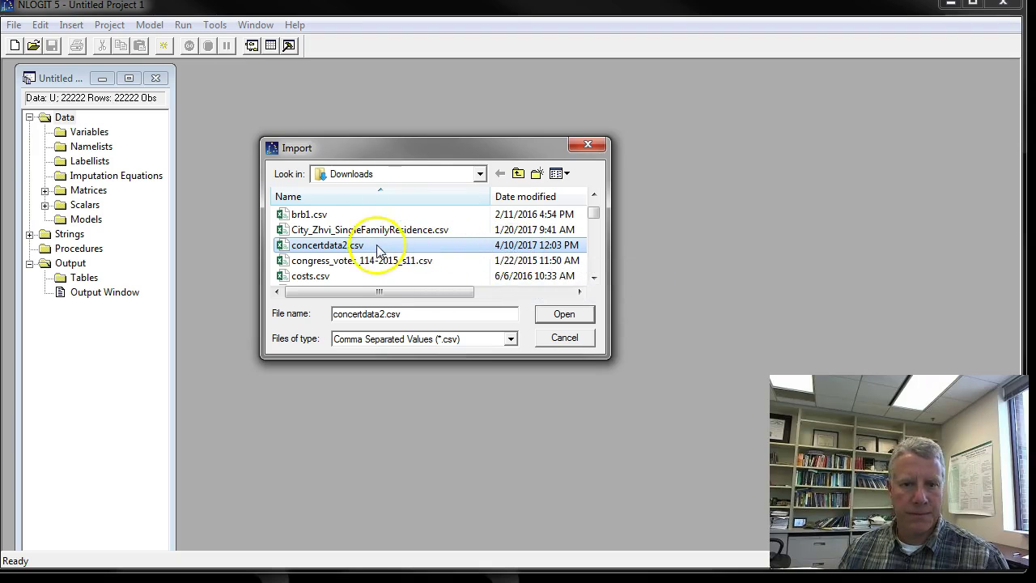
pyautogui.click(564, 315)
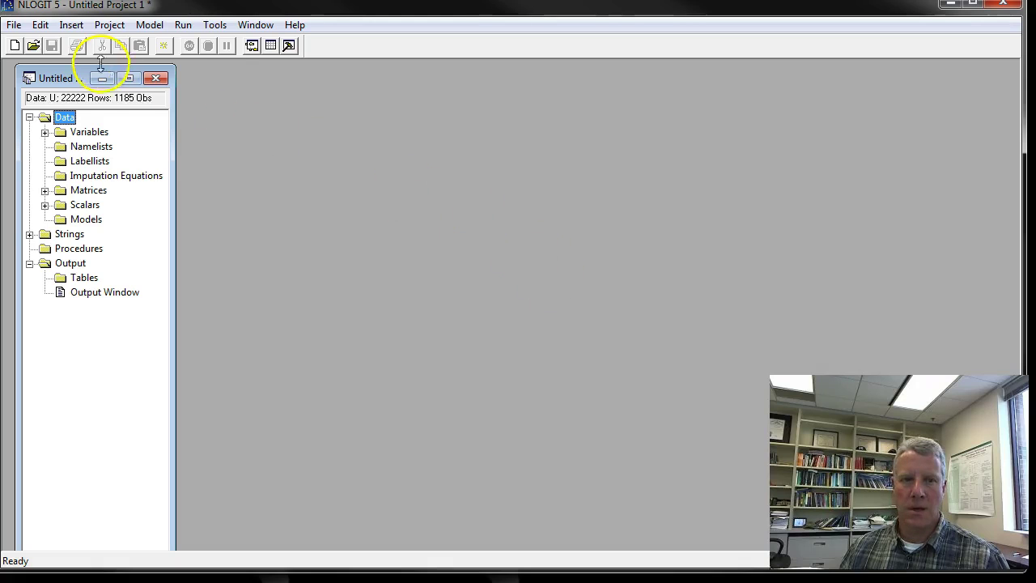
pyautogui.moveTo(67, 79); pyautogui.dragTo(60, 73)
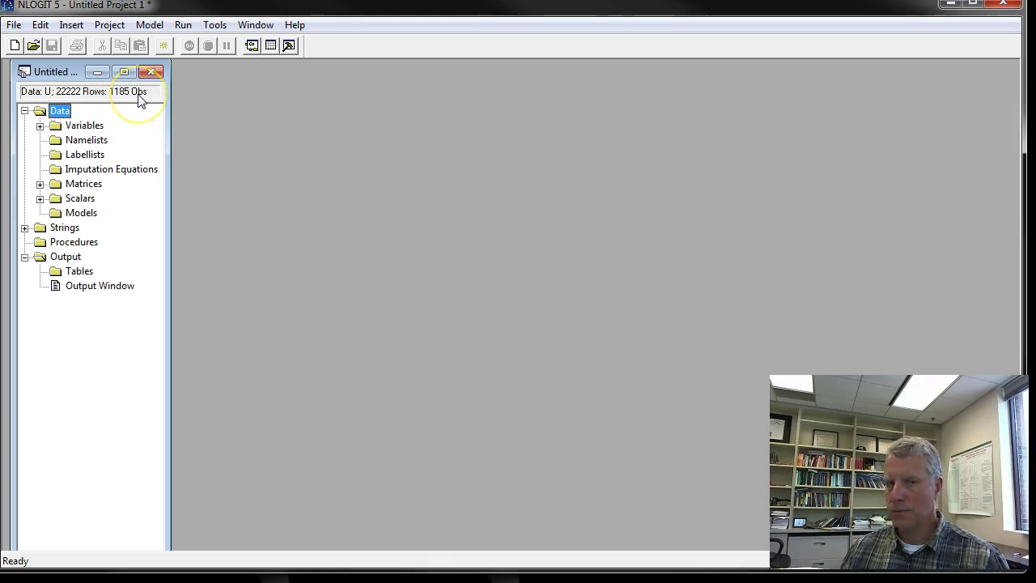
pyautogui.moveTo(62, 72); pyautogui.dragTo(56, 80)
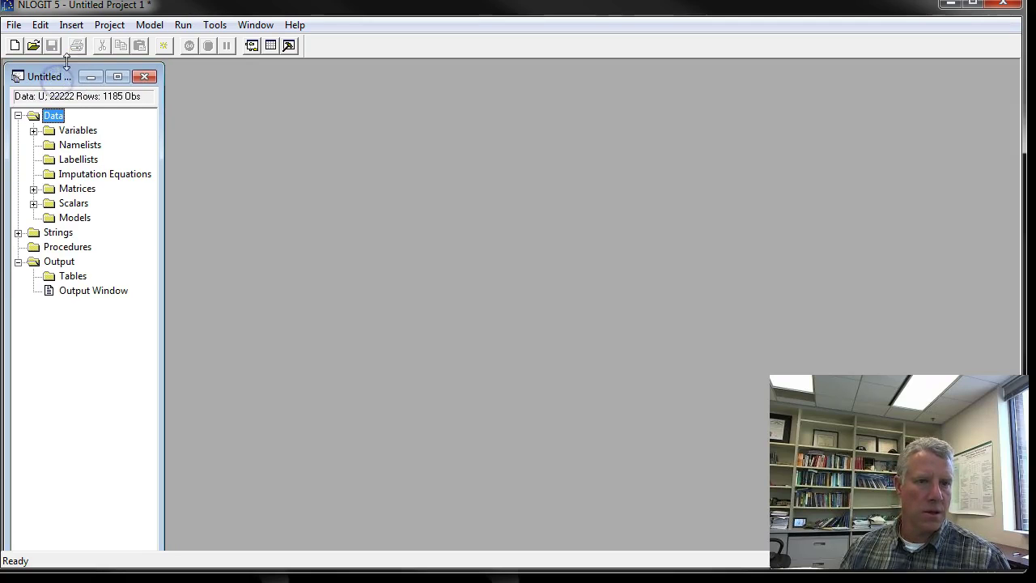
# Start saving the project under a new name and choose the Desktop as its destination
pyautogui.click(14, 25)
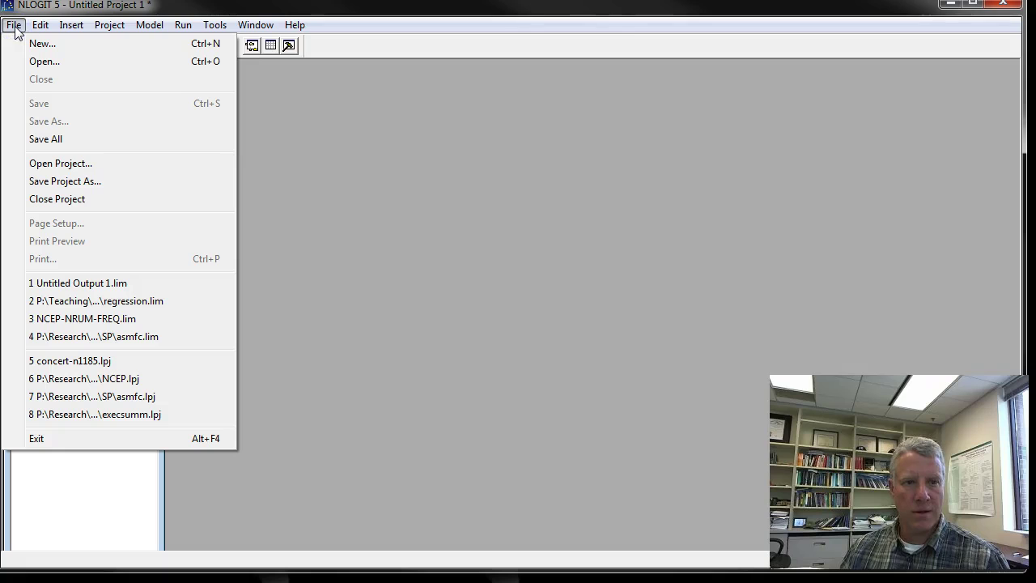
pyautogui.click(107, 182)
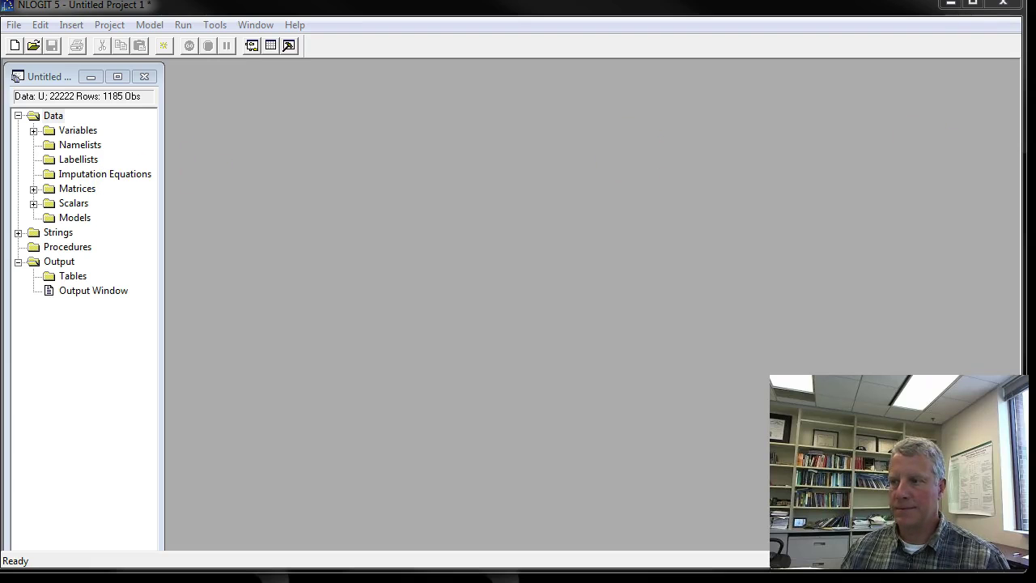
pyautogui.moveTo(1028, 134); pyautogui.dragTo(473, 134)
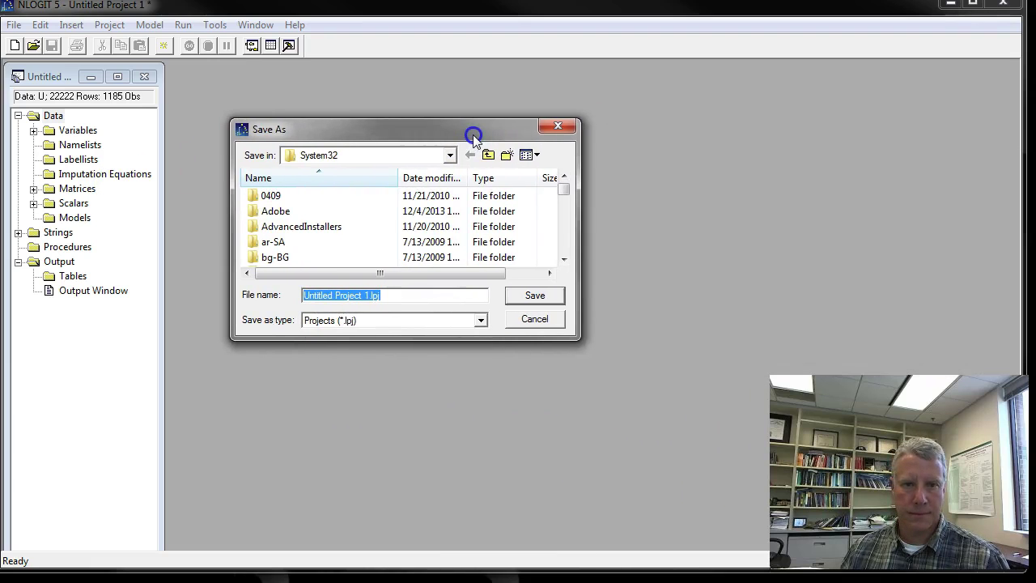
pyautogui.click(488, 154)
pyautogui.click(489, 155)
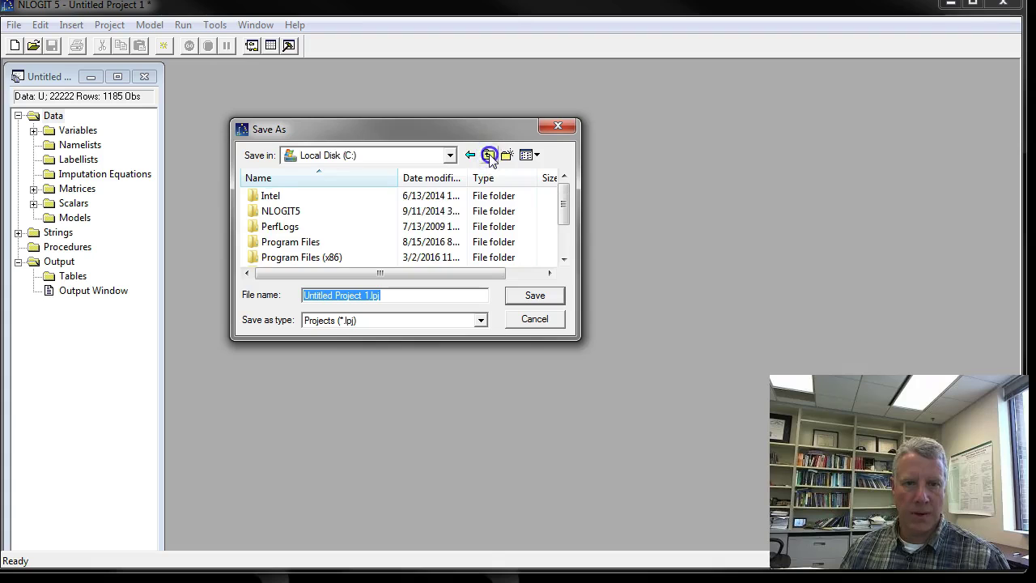
pyautogui.click(489, 155)
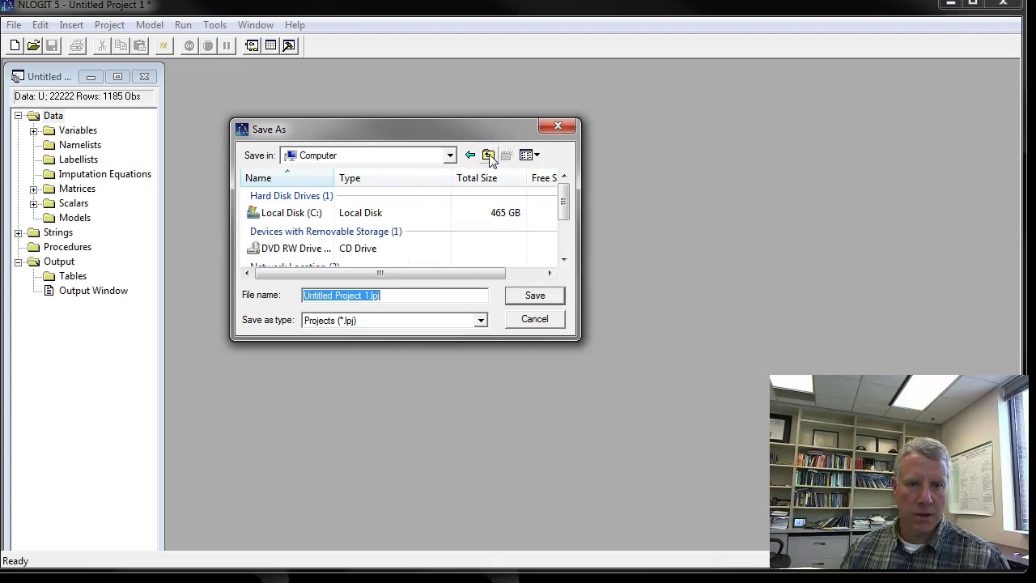
pyautogui.click(489, 155)
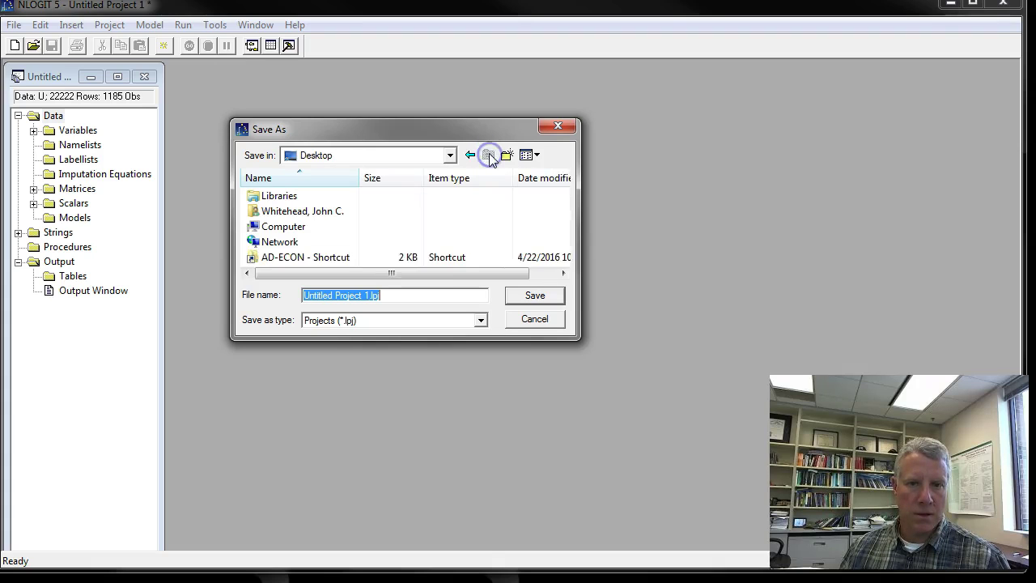
# Name the project file concertdata2.lpj and save it
pyautogui.click(405, 293)
pyautogui.press('Left')
pyautogui.press('Left')
pyautogui.press('Left')
pyautogui.press('Left')
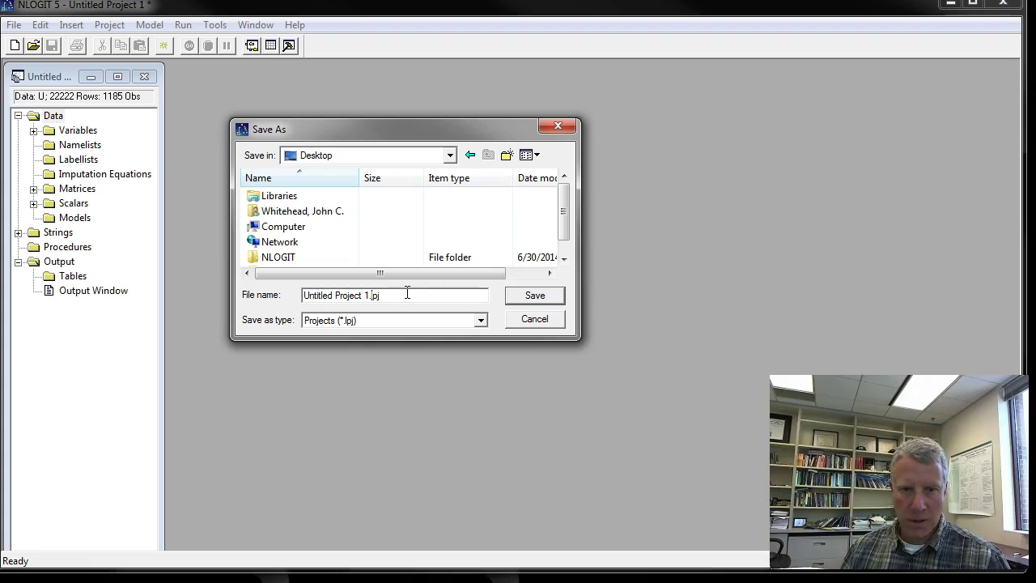
pyautogui.press('BackSpace')
pyautogui.press('BackSpace')
pyautogui.press('BackSpace')
pyautogui.press('BackSpace')
pyautogui.press('BackSpace')
pyautogui.press('BackSpace')
pyautogui.press('BackSpace')
pyautogui.press('BackSpace')
pyautogui.press('BackSpace')
pyautogui.press('BackSpace')
pyautogui.press('BackSpace')
pyautogui.press('BackSpace')
pyautogui.press('BackSpace')
pyautogui.press('BackSpace')
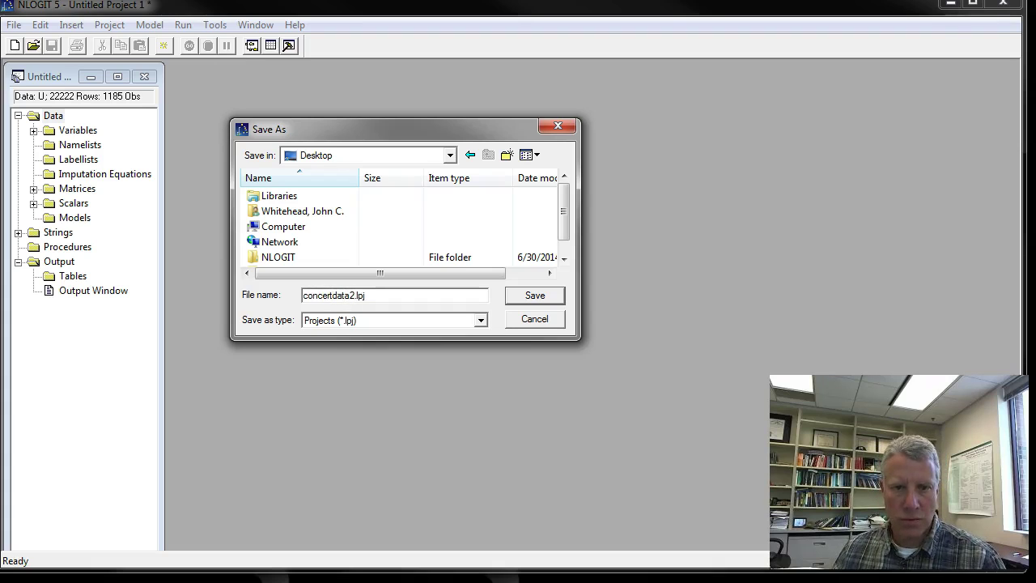
pyautogui.click(534, 295)
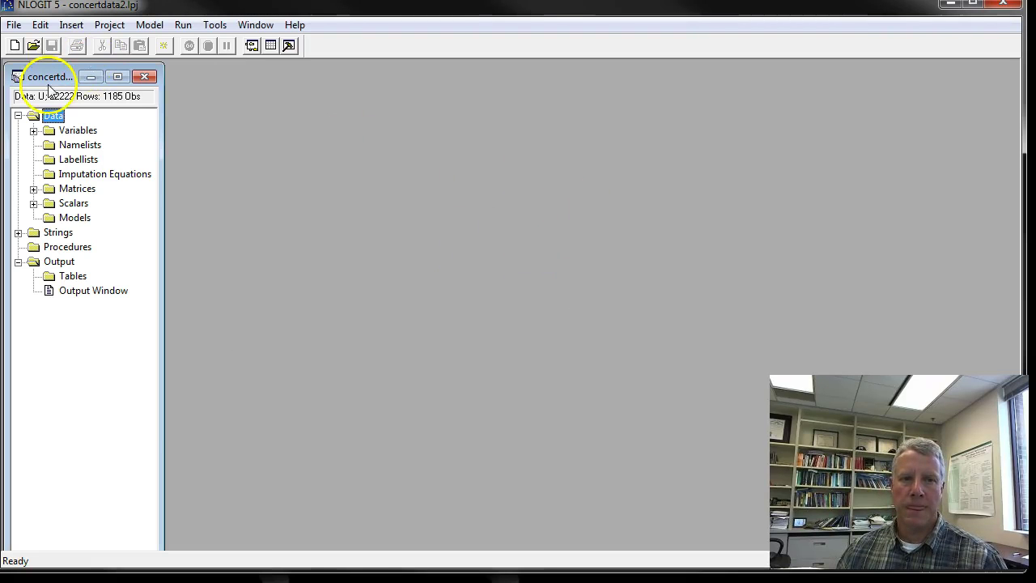
# Maximize the project window and restore it to its former size
pyautogui.click(117, 76)
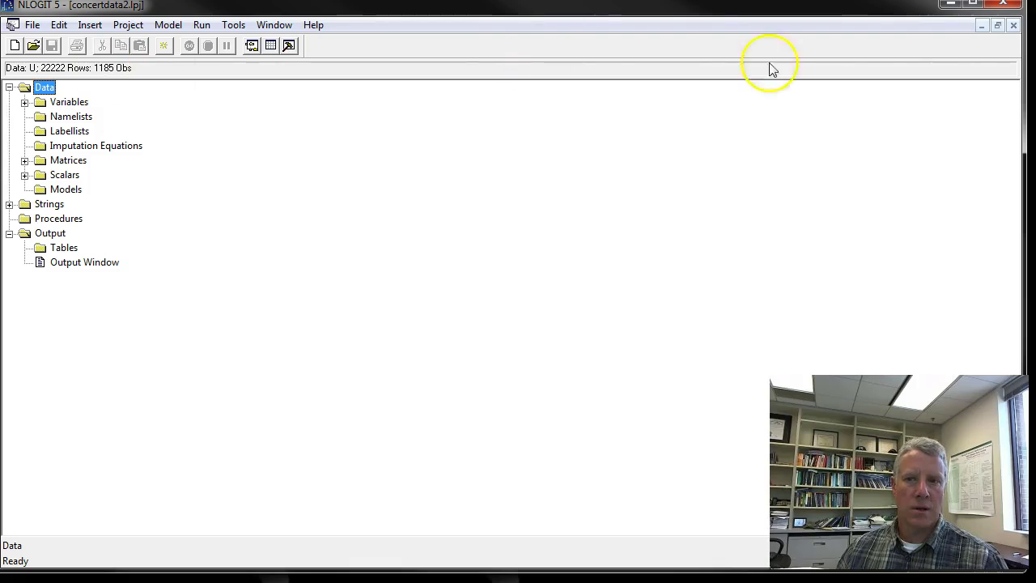
pyautogui.click(997, 26)
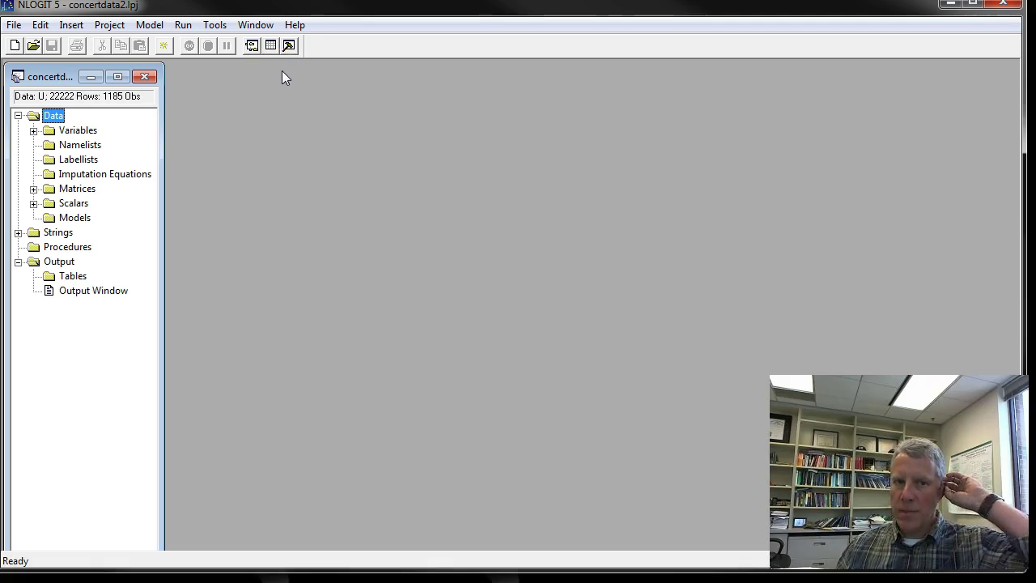
# Set up a linear regression model with VOTE3 as the dependent variable
pyautogui.click(157, 29)
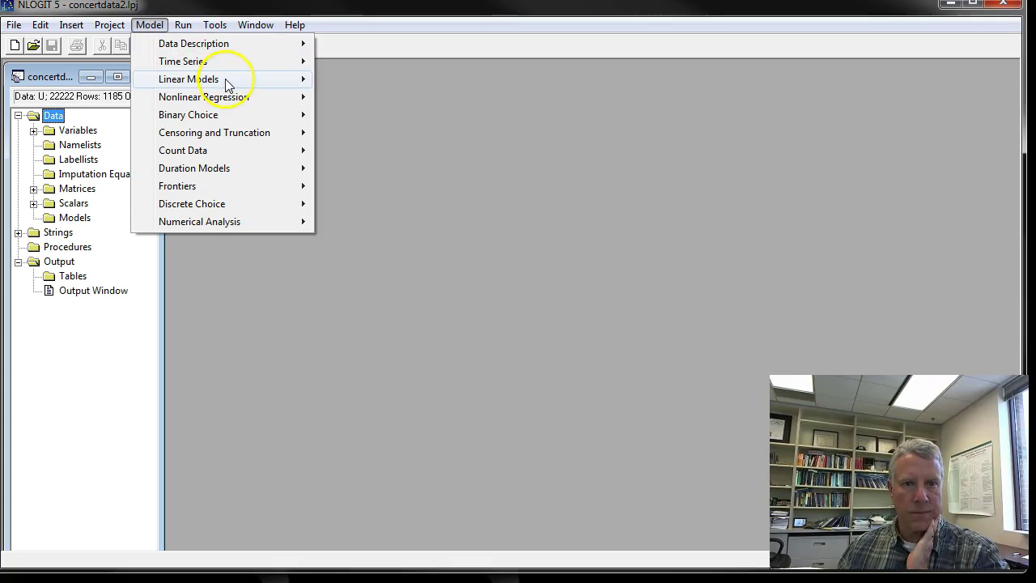
pyautogui.moveTo(256, 85)
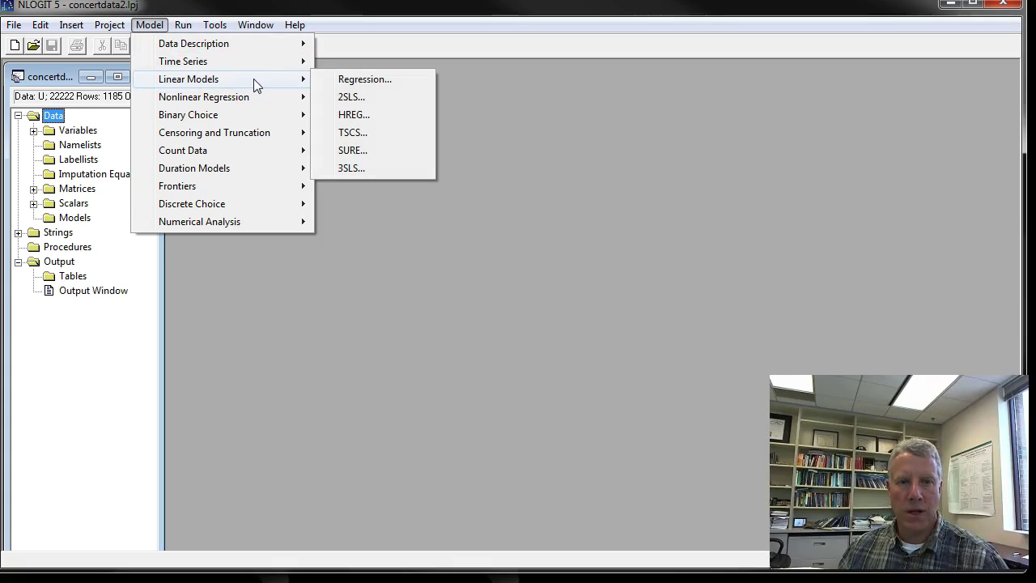
pyautogui.click(363, 80)
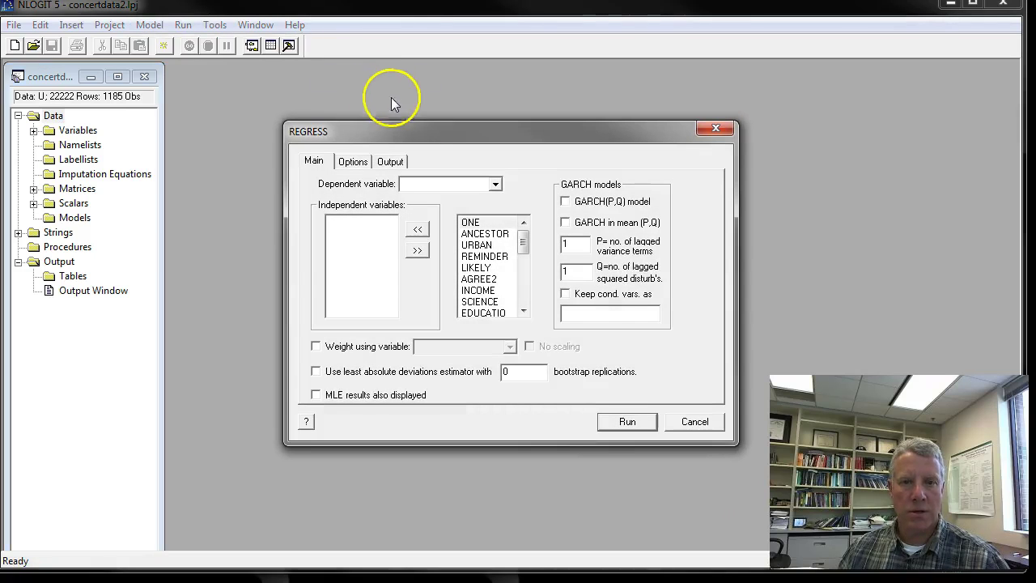
pyautogui.moveTo(432, 130); pyautogui.dragTo(367, 96)
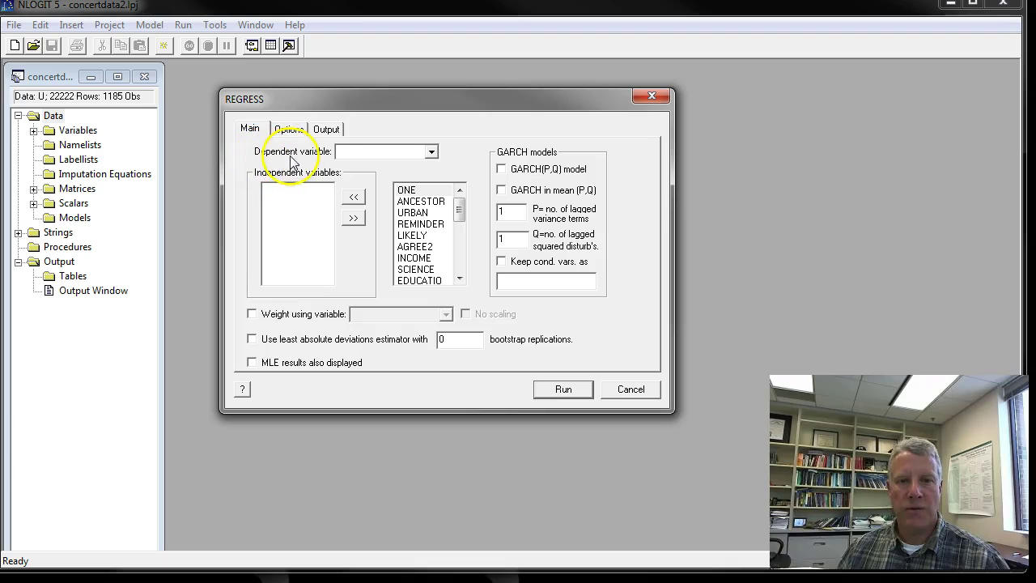
pyautogui.click(431, 153)
pyautogui.moveTo(431, 199); pyautogui.dragTo(433, 216)
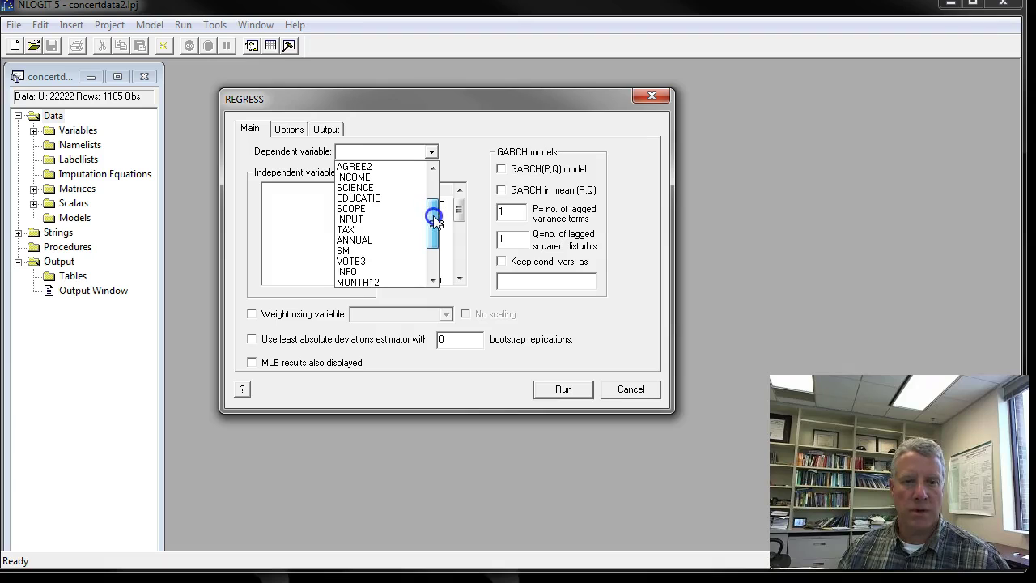
pyautogui.click(355, 262)
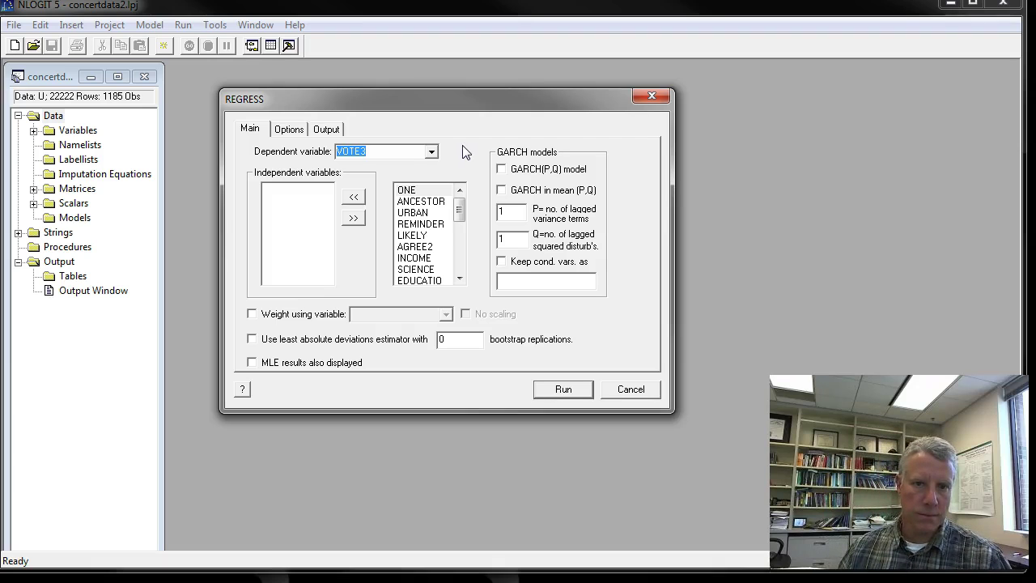
# Add ONE and TAX as independent variables, run the regression, and reposition the output window
pyautogui.click(406, 189)
pyautogui.click(353, 197)
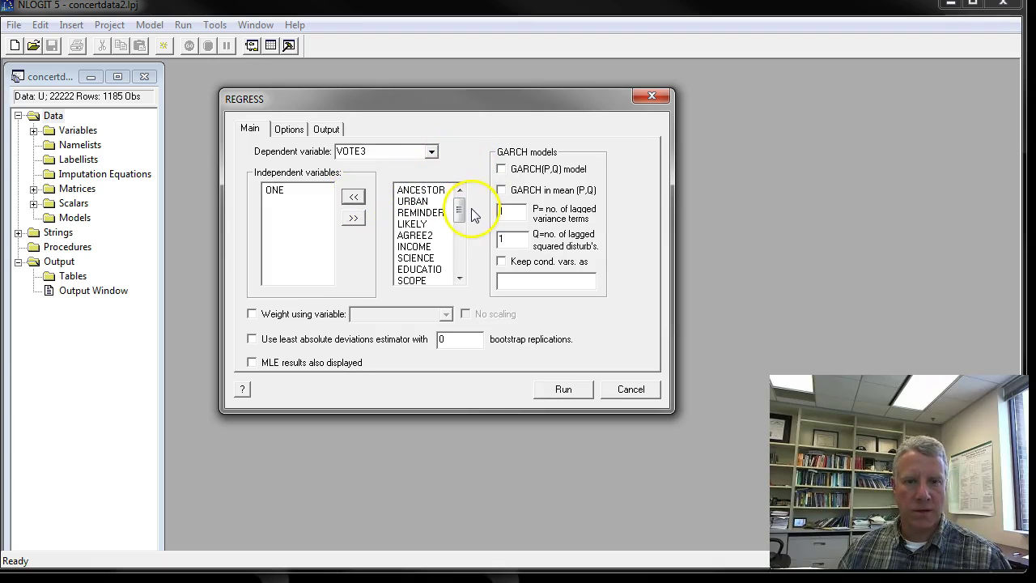
pyautogui.moveTo(458, 209); pyautogui.dragTo(458, 220)
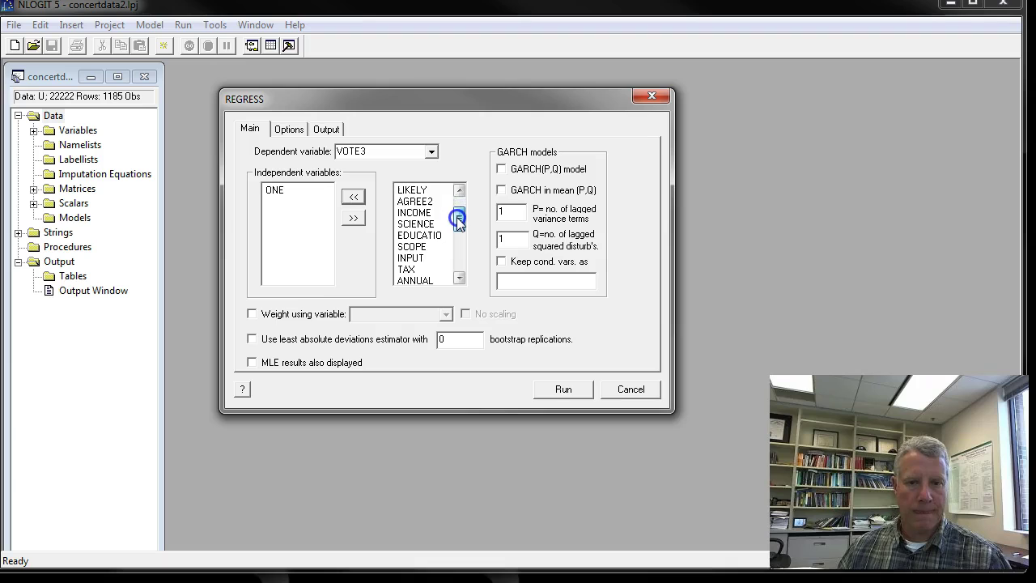
pyautogui.click(407, 270)
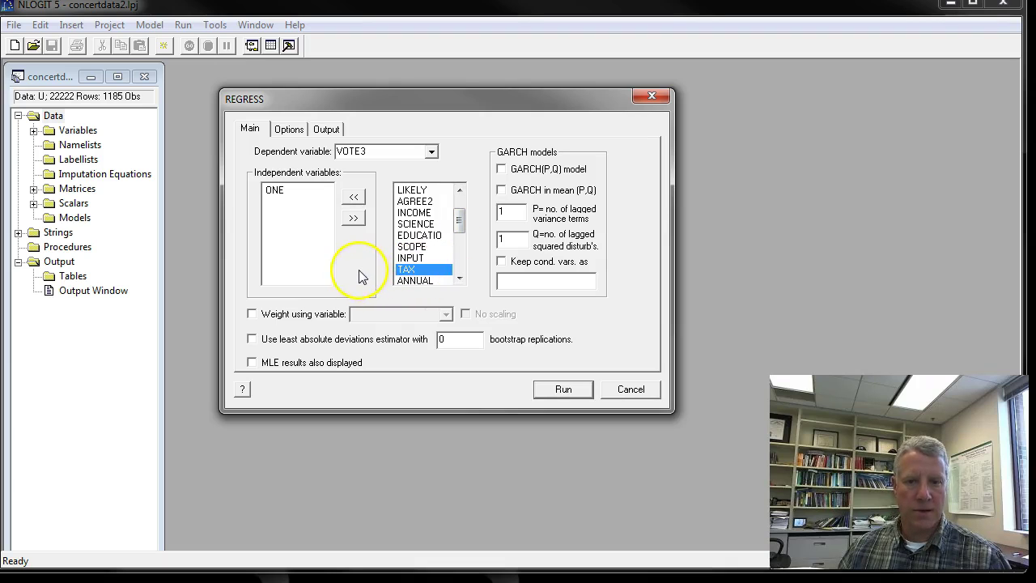
pyautogui.click(355, 199)
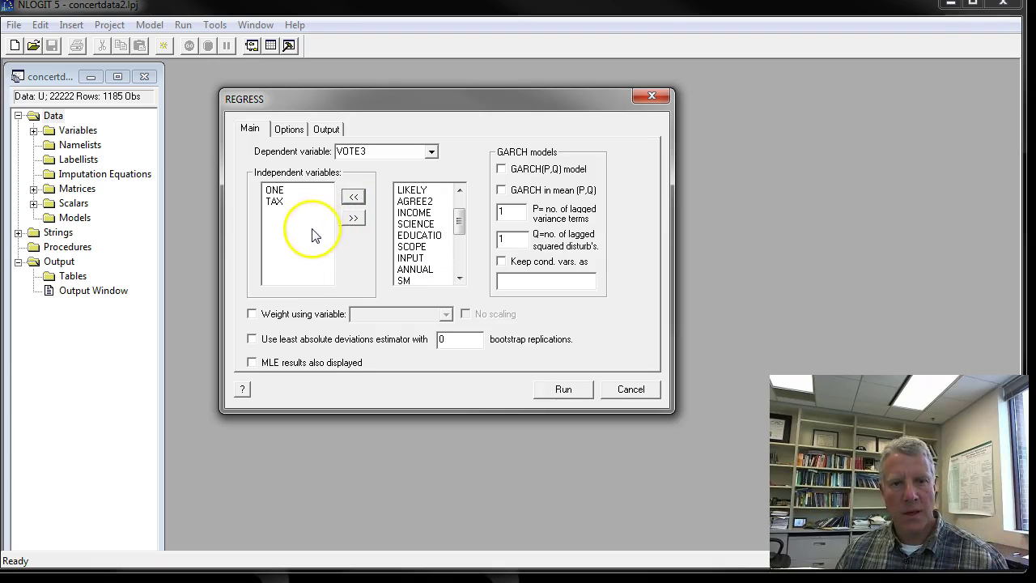
pyautogui.click(564, 390)
pyautogui.moveTo(587, 221); pyautogui.dragTo(508, 85)
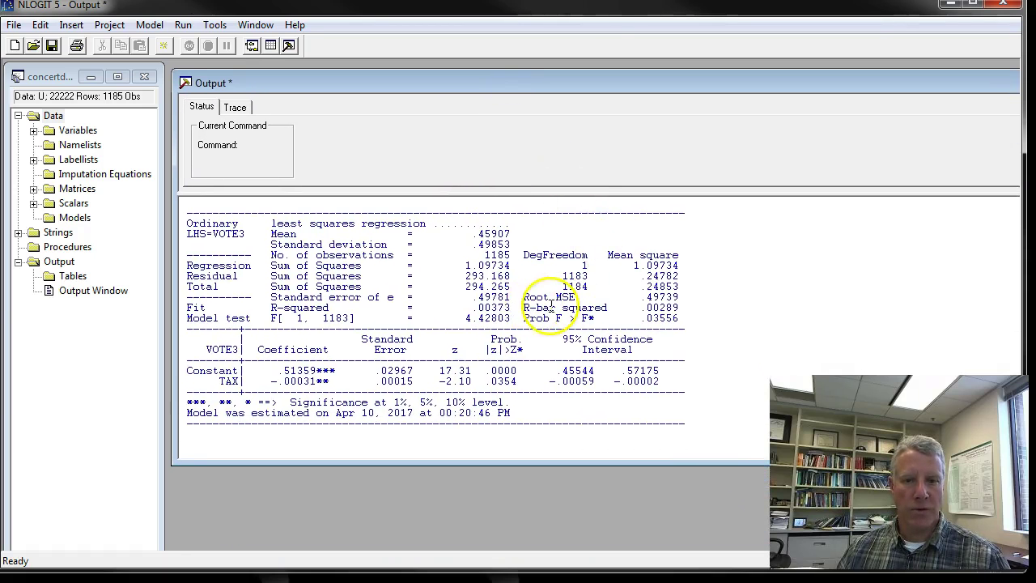
# Examine the R-squared value and the Constant and TAX coefficients in the regression output
pyautogui.moveTo(470, 308); pyautogui.dragTo(522, 308)
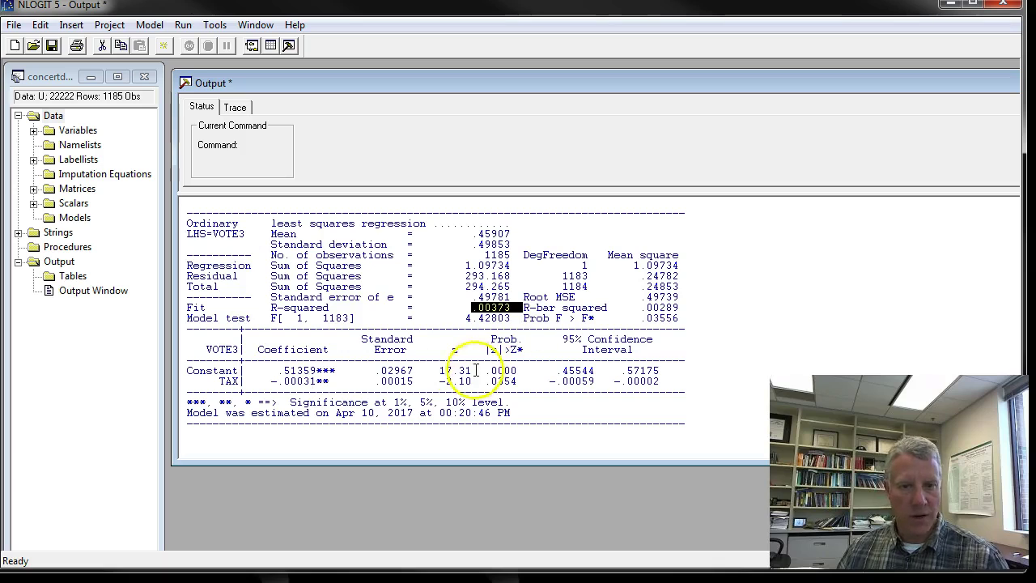
pyautogui.moveTo(188, 370); pyautogui.dragTo(374, 372)
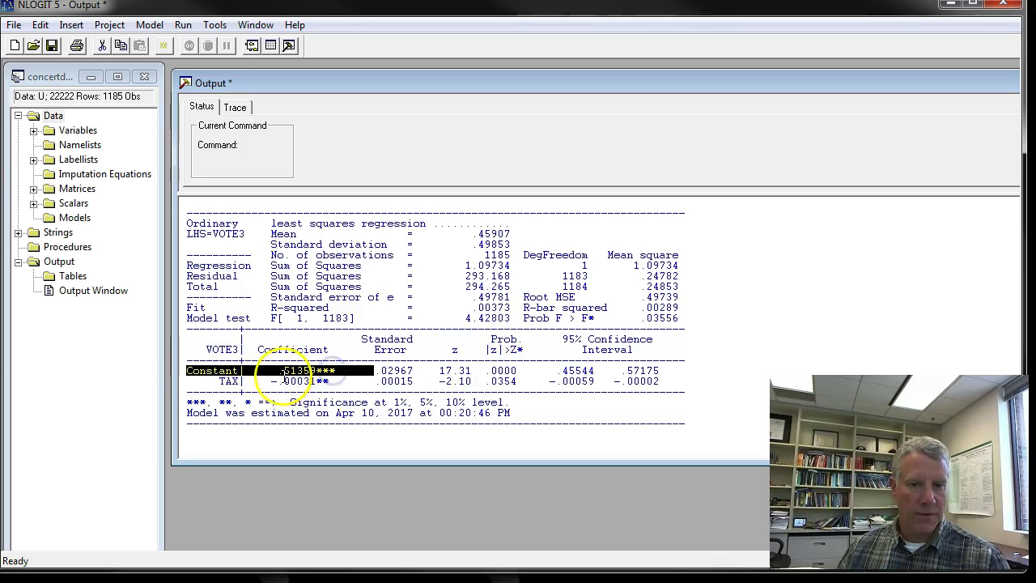
pyautogui.click(277, 370)
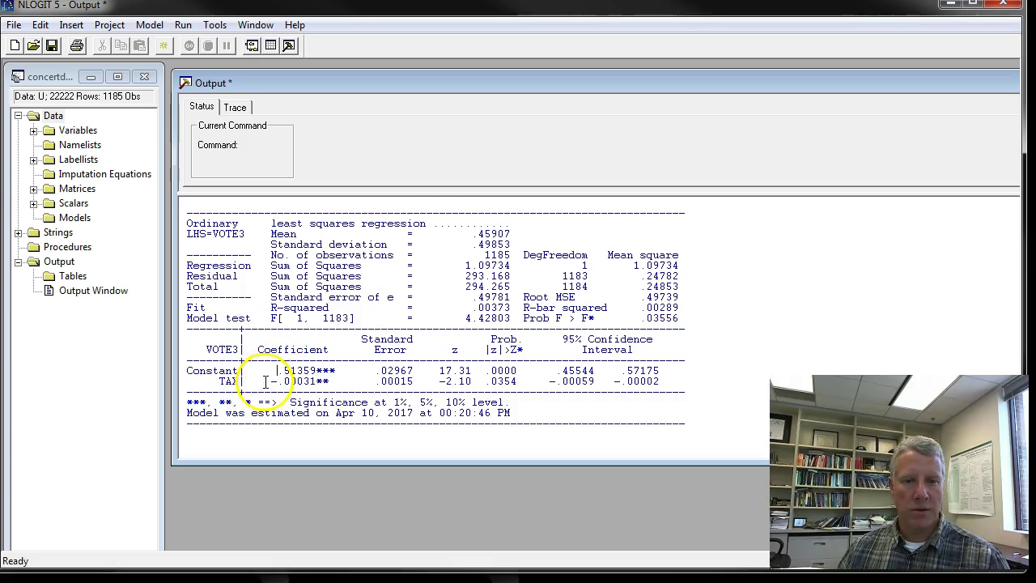
pyautogui.moveTo(474, 84); pyautogui.dragTo(461, 73)
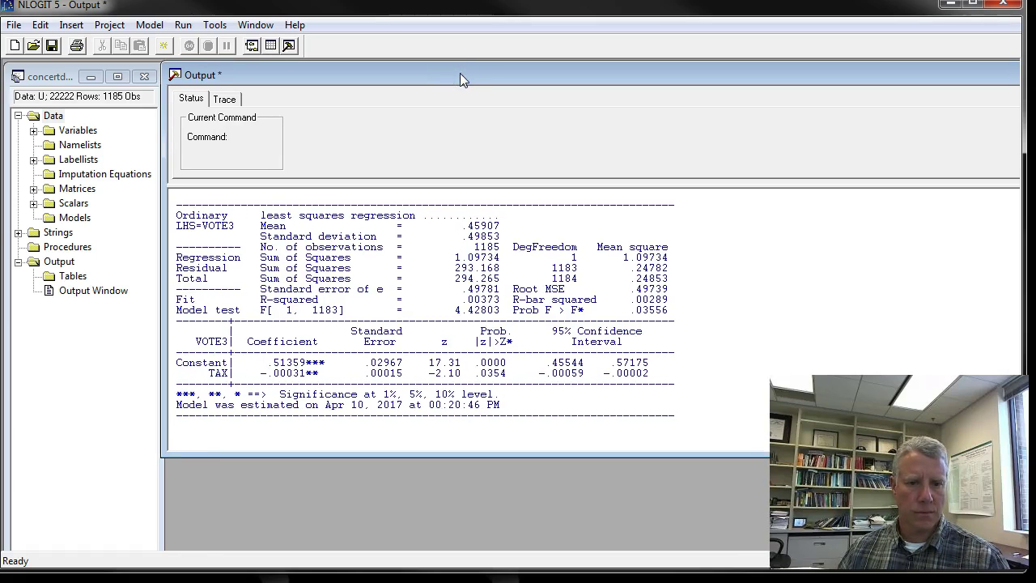
# Examine the Constant and TAX coefficients, along with the z statistic and p-value for TAX, in the regression output
pyautogui.moveTo(208, 373); pyautogui.dragTo(363, 362)
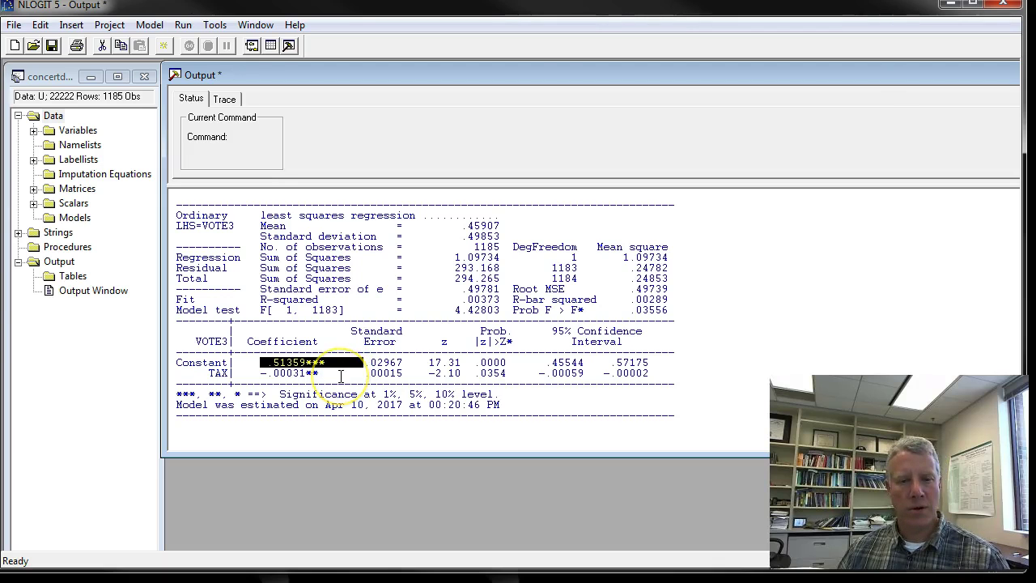
pyautogui.click(340, 377)
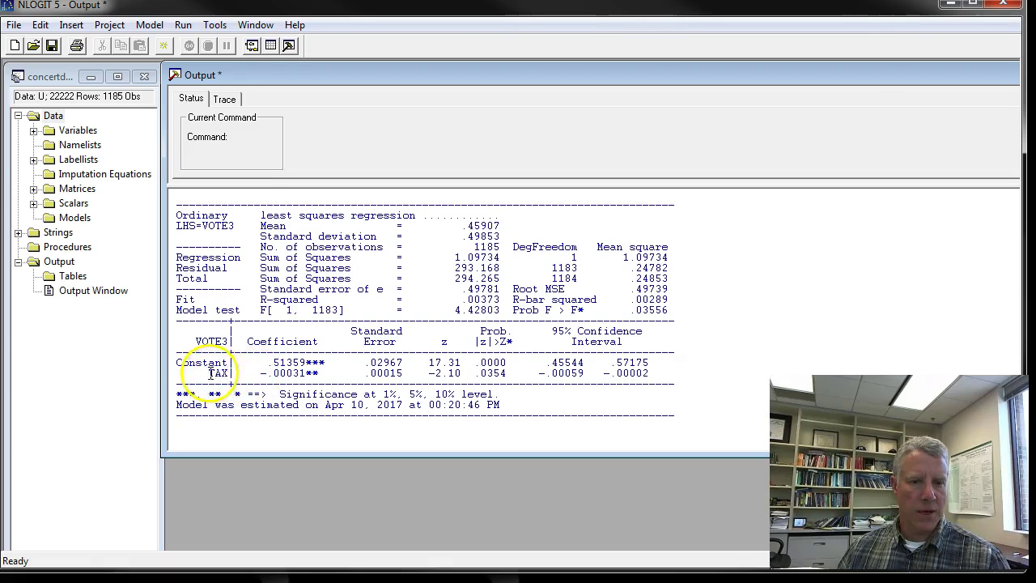
pyautogui.moveTo(254, 373); pyautogui.dragTo(324, 377)
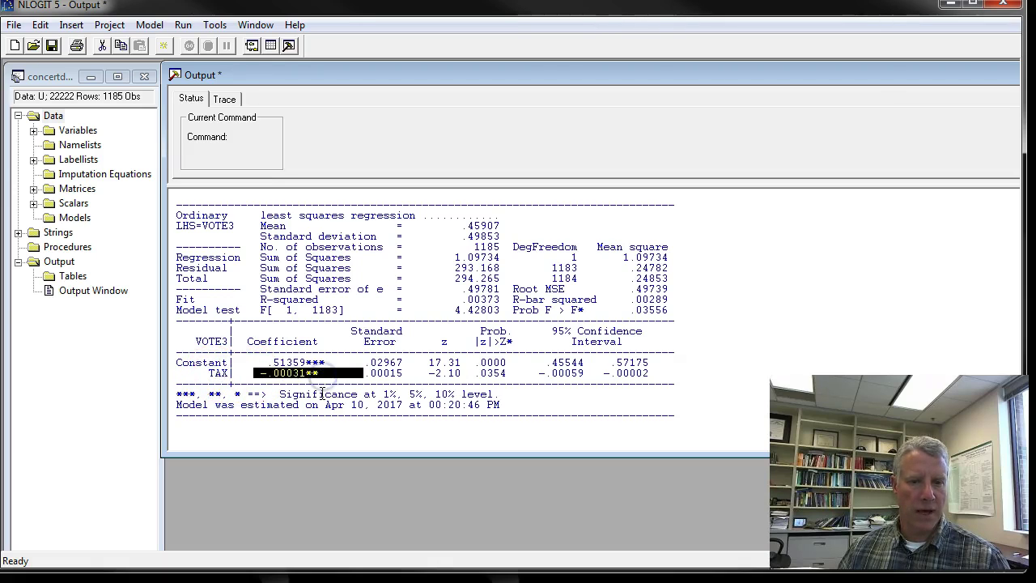
pyautogui.click(322, 394)
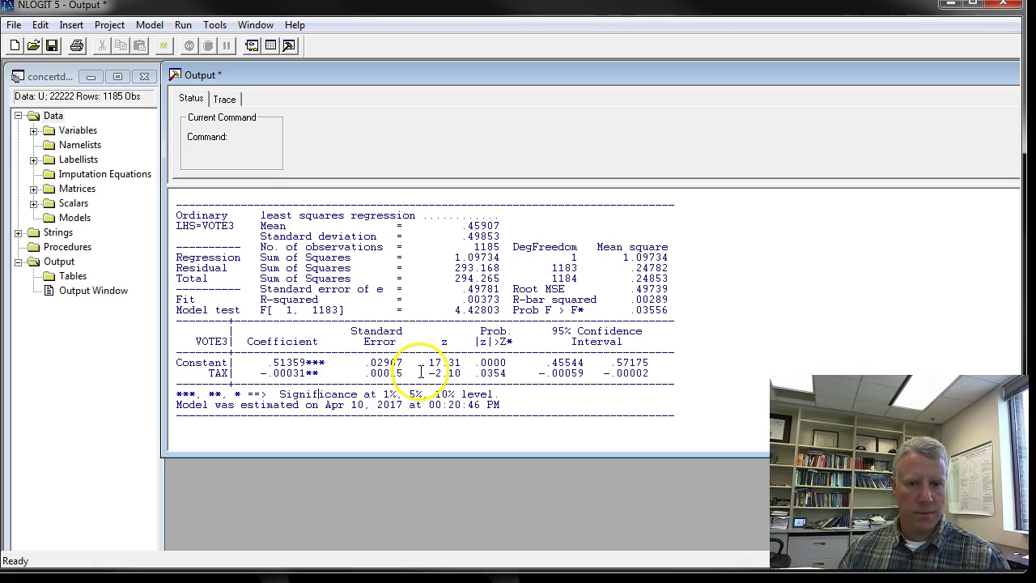
pyautogui.moveTo(421, 372); pyautogui.dragTo(467, 379)
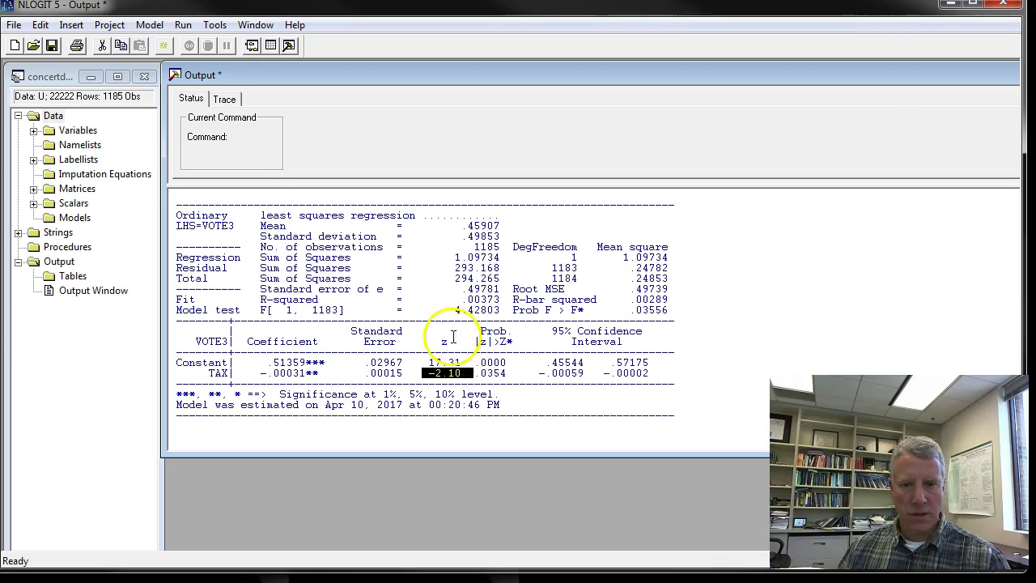
pyautogui.click(443, 374)
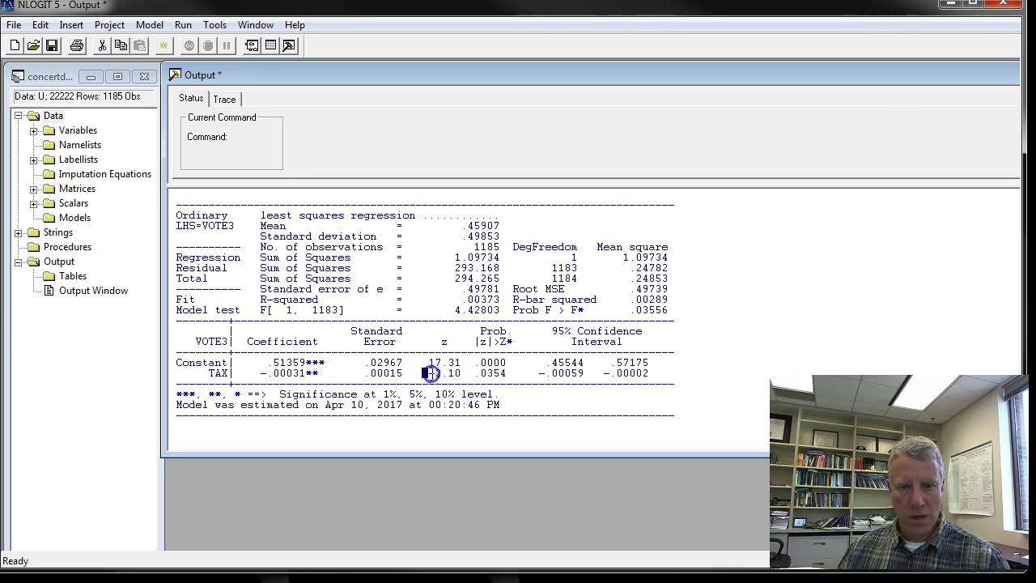
pyautogui.click(483, 392)
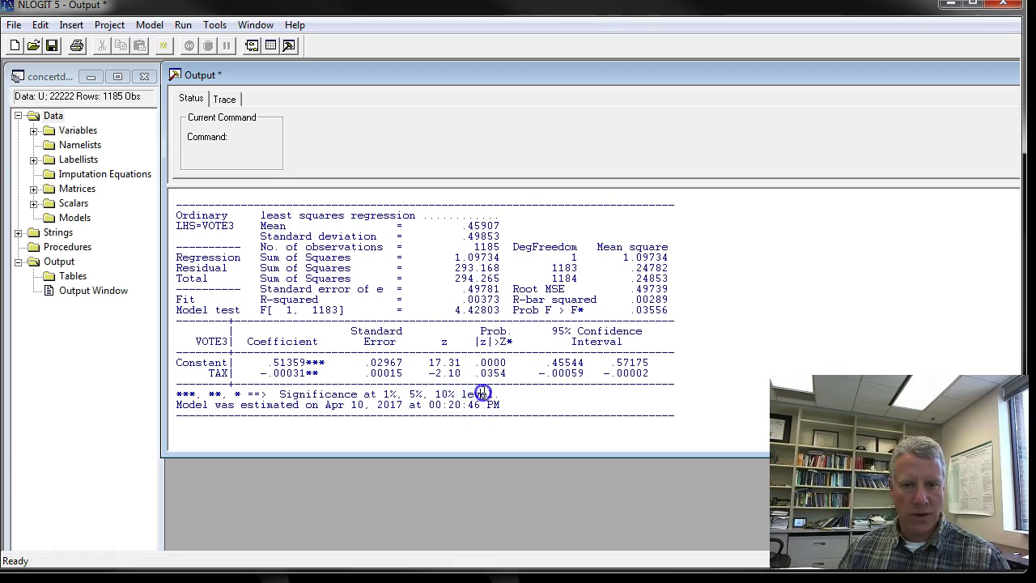
pyautogui.click(476, 374)
pyautogui.moveTo(476, 374); pyautogui.dragTo(537, 374)
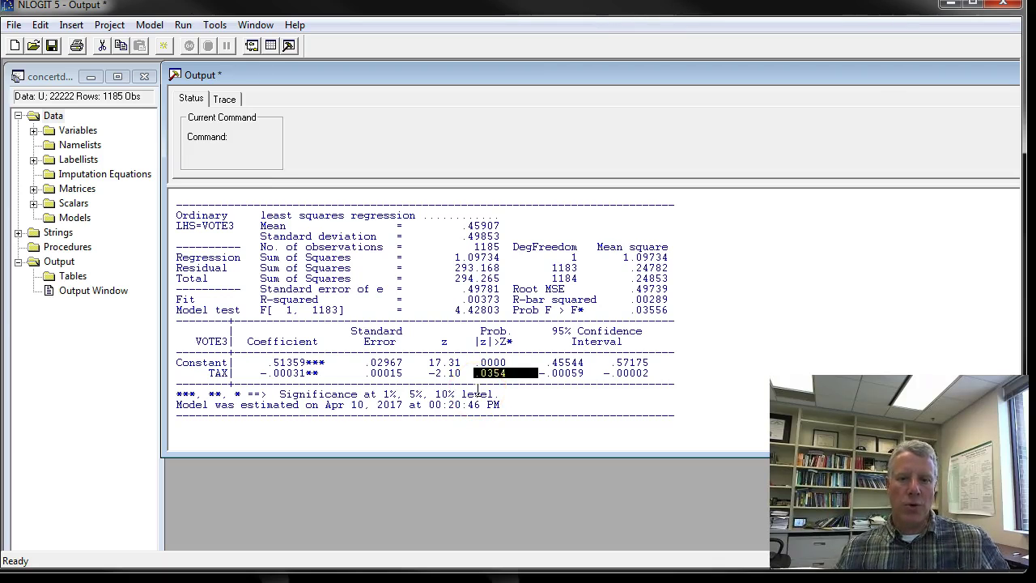
pyautogui.click(413, 367)
# Copy the command REGRESS;Lhs=VOTE3;Rhs=ONE,TAX$ from the output window
pyautogui.scroll(2, 409, 360)
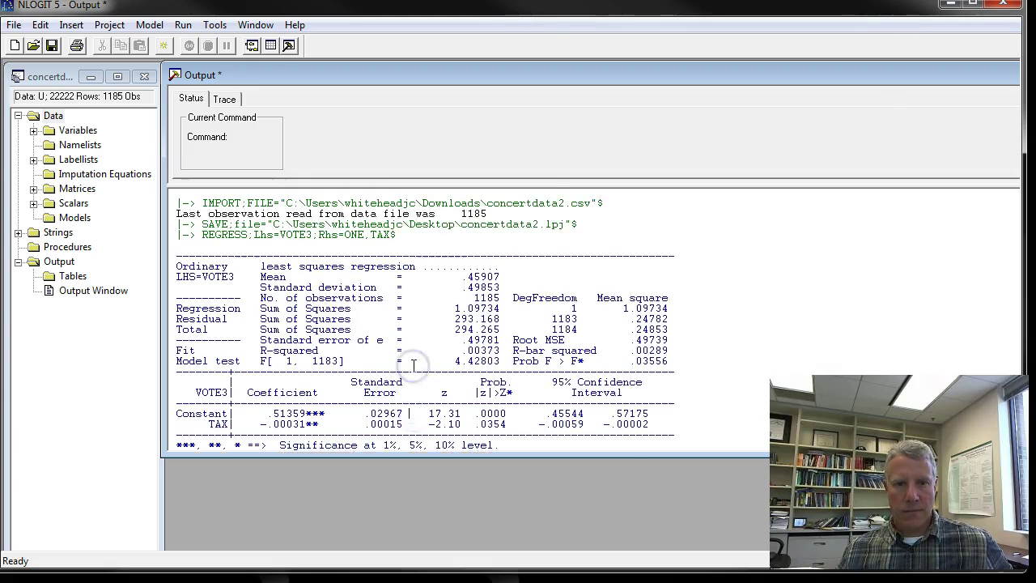
pyautogui.moveTo(202, 252); pyautogui.dragTo(374, 257)
pyautogui.rightClick(375, 257)
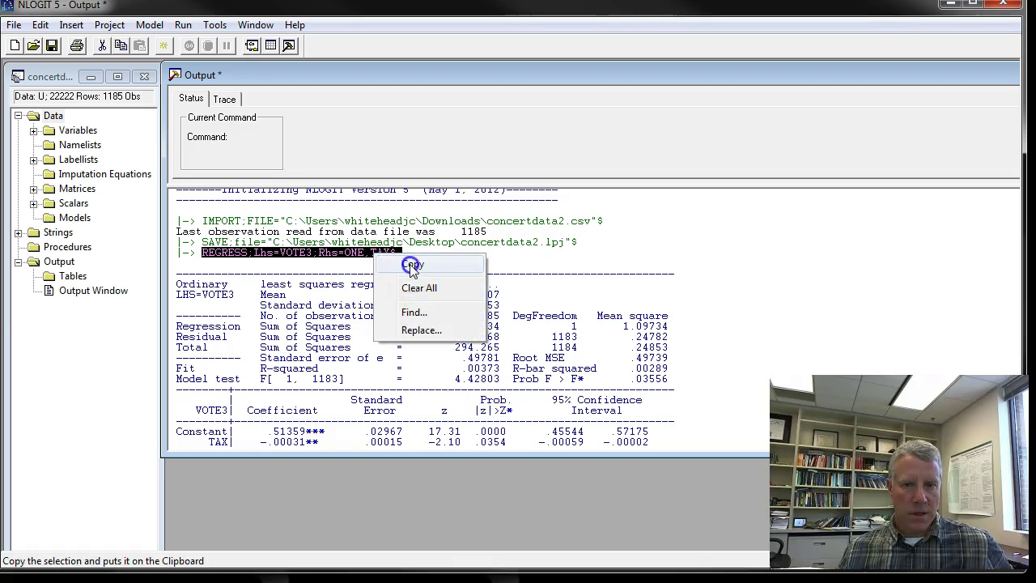
pyautogui.click(414, 261)
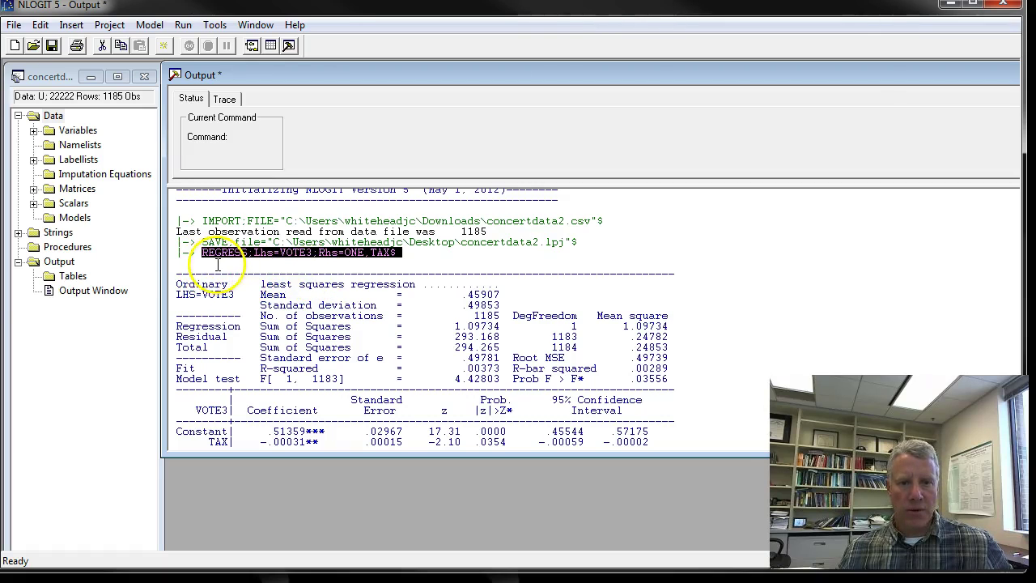
pyautogui.moveTo(202, 253); pyautogui.dragTo(403, 252)
pyautogui.rightClick(402, 253)
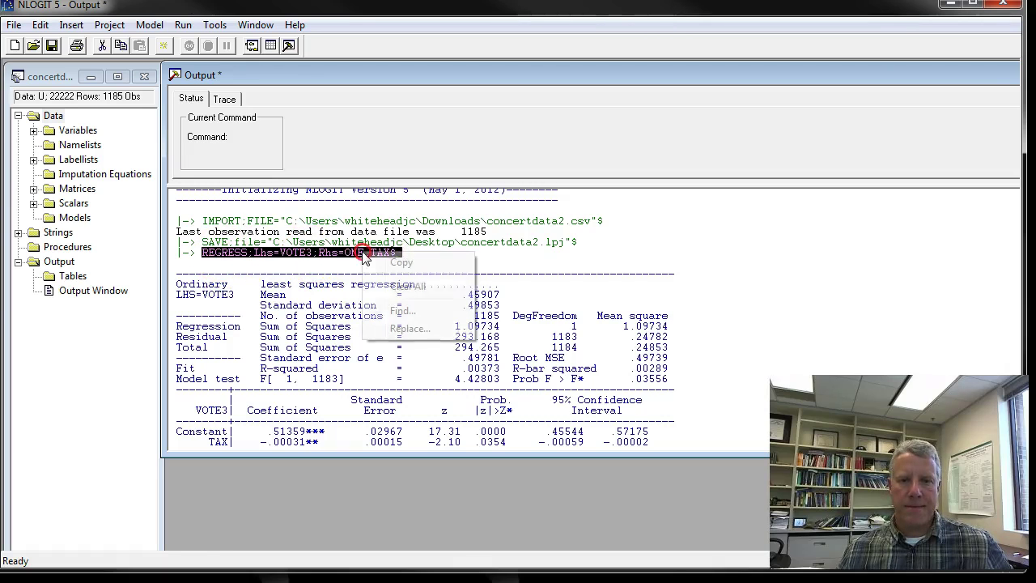
pyautogui.click(398, 261)
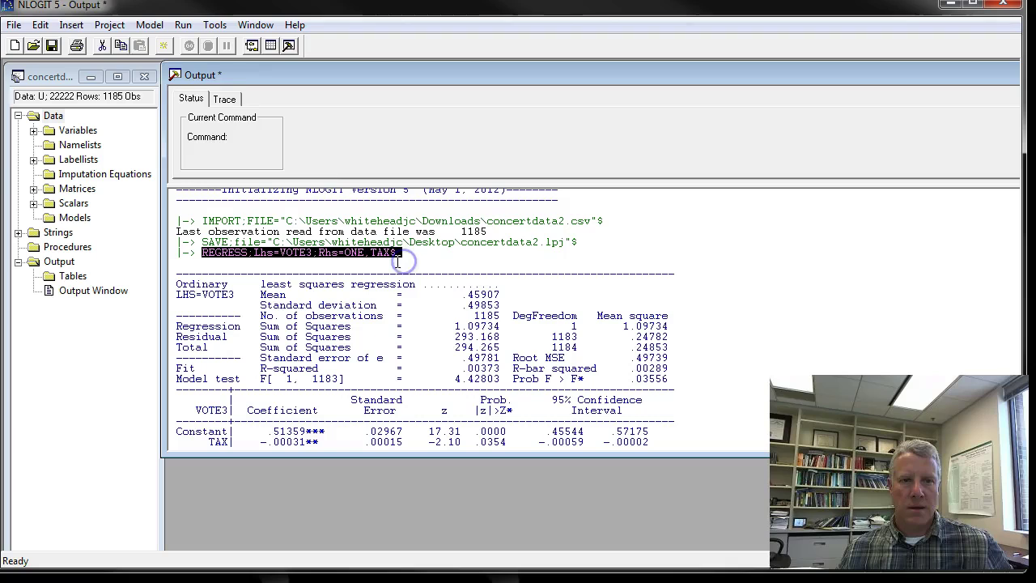
# Create a new Text/Command Document and paste the copied REGRESS command into it, leaving the cursor on the line below
pyautogui.click(14, 25)
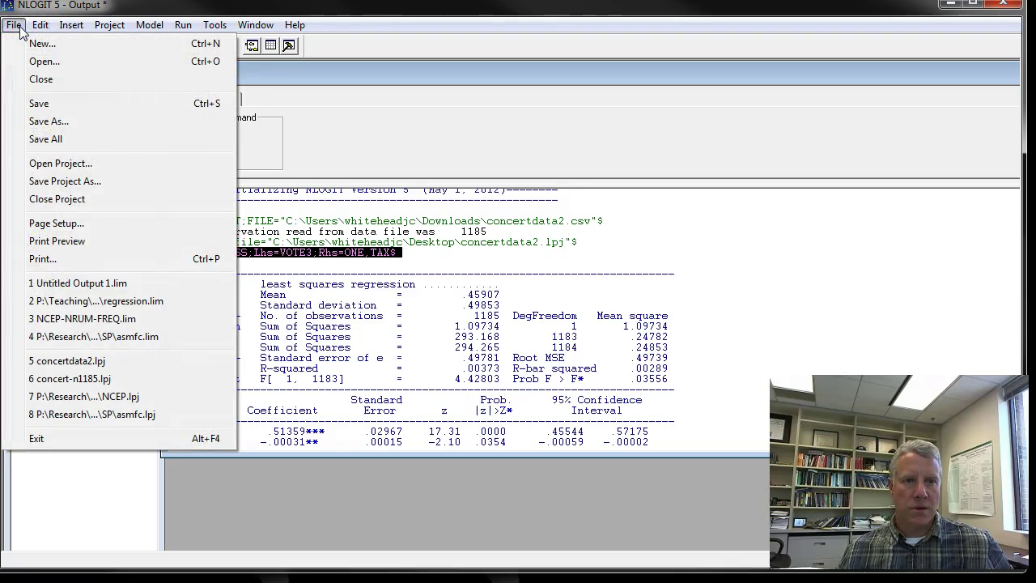
pyautogui.click(37, 43)
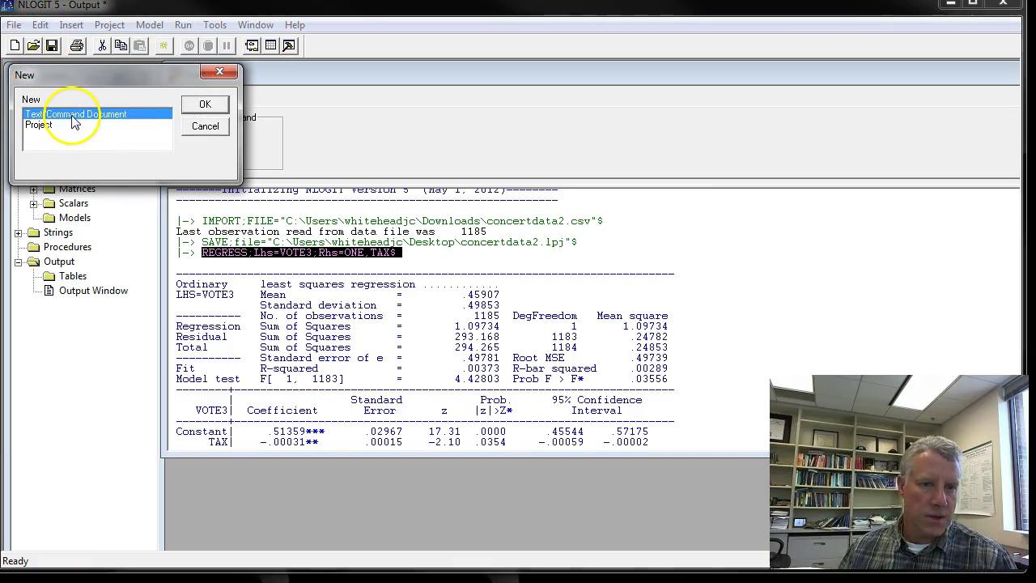
pyautogui.click(206, 106)
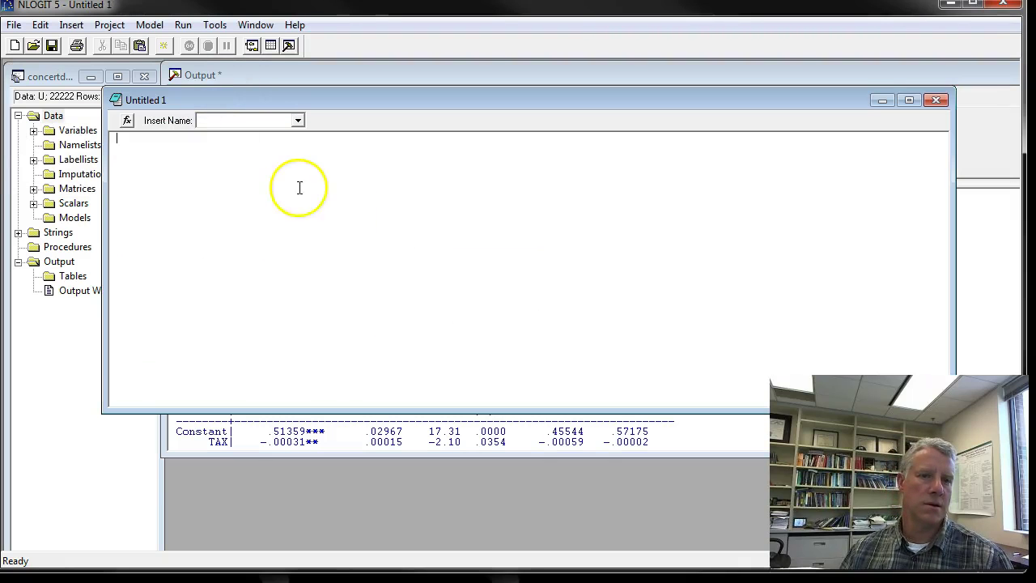
pyautogui.rightClick(179, 144)
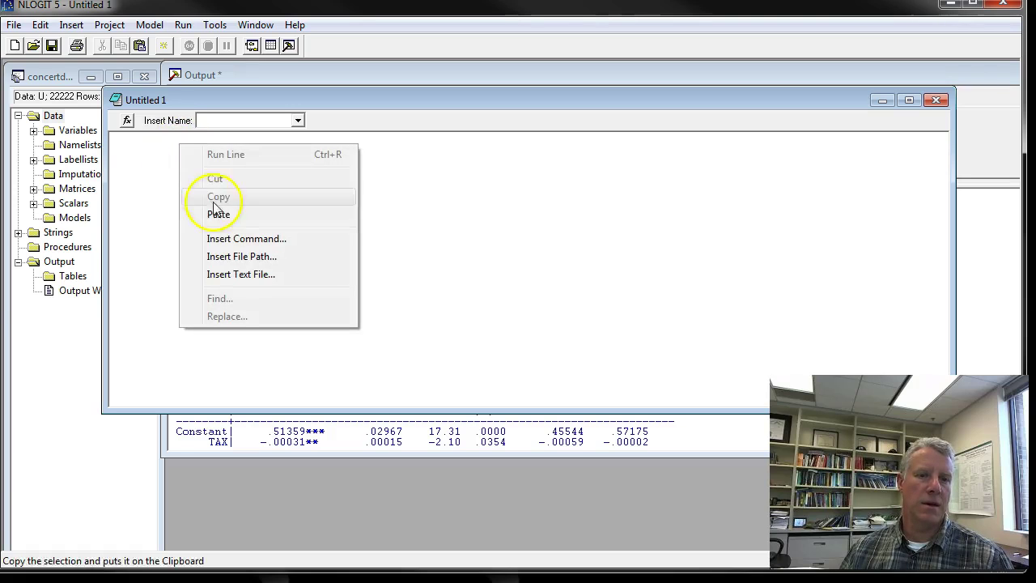
pyautogui.click(232, 220)
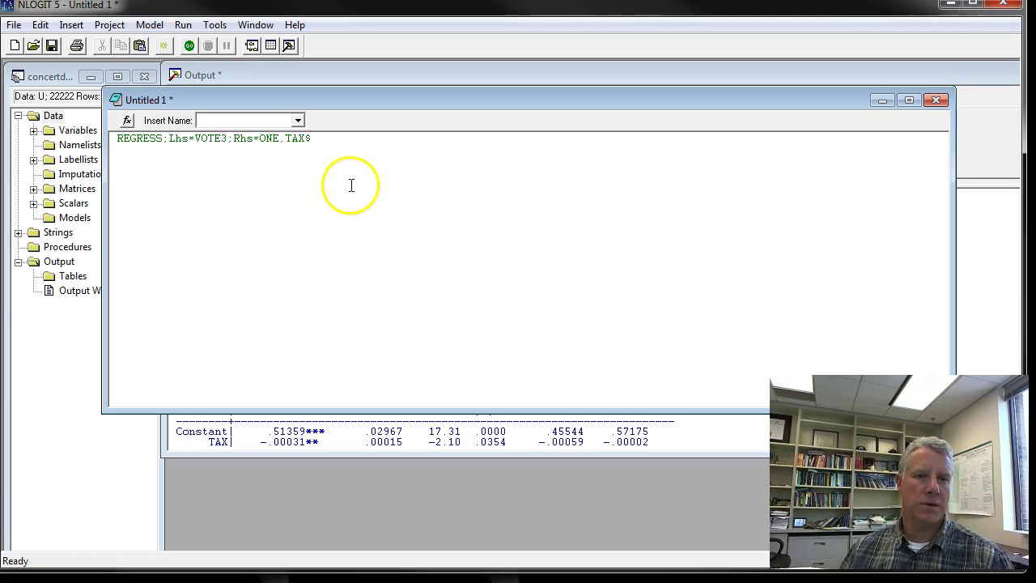
pyautogui.click(359, 156)
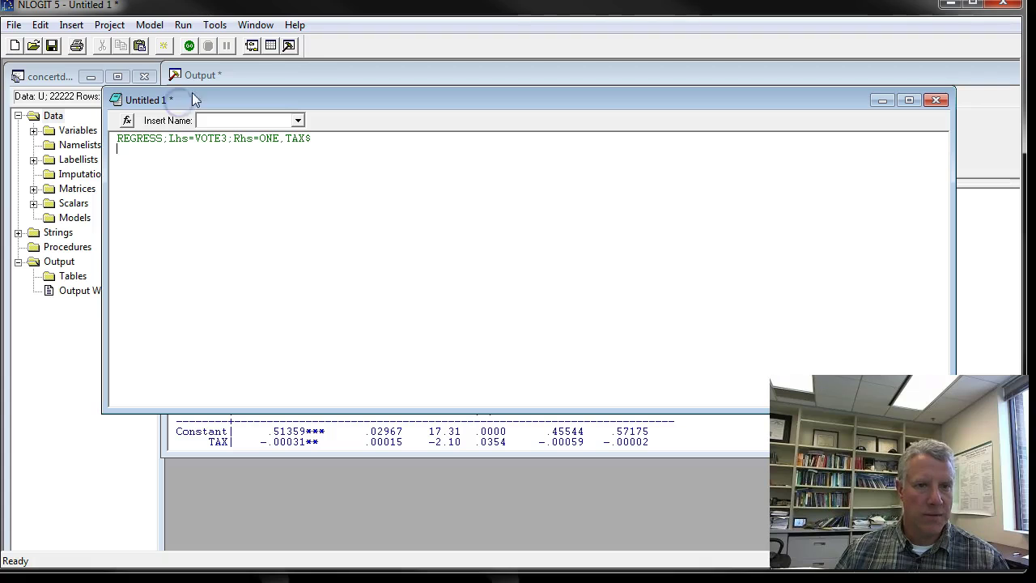
# Save the command document on the Desktop as concertdata2.lim
pyautogui.click(15, 27)
pyautogui.click(49, 120)
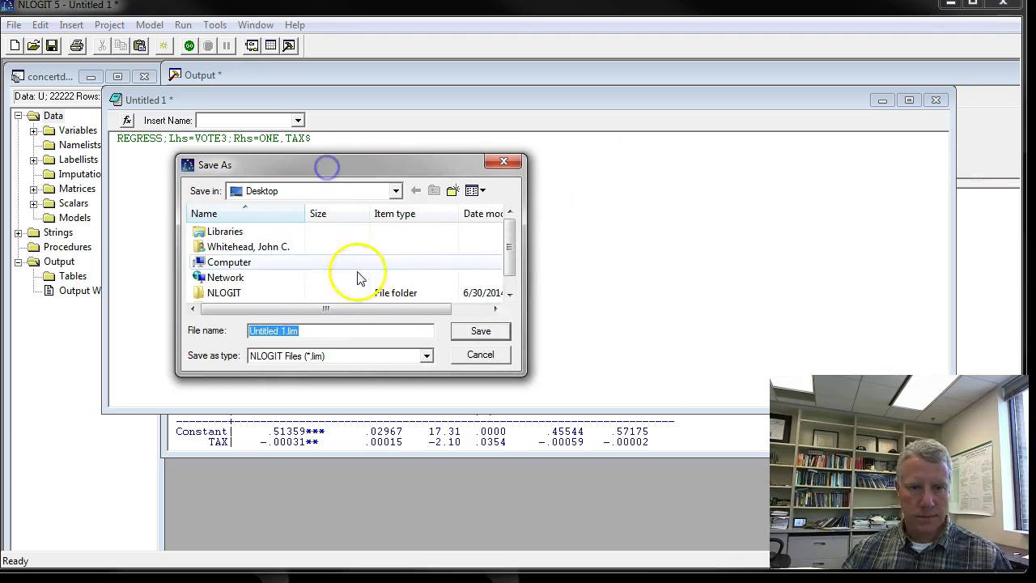
pyautogui.click(509, 293)
pyautogui.click(346, 334)
pyautogui.press('Left')
pyautogui.press('Left')
pyautogui.press('Left')
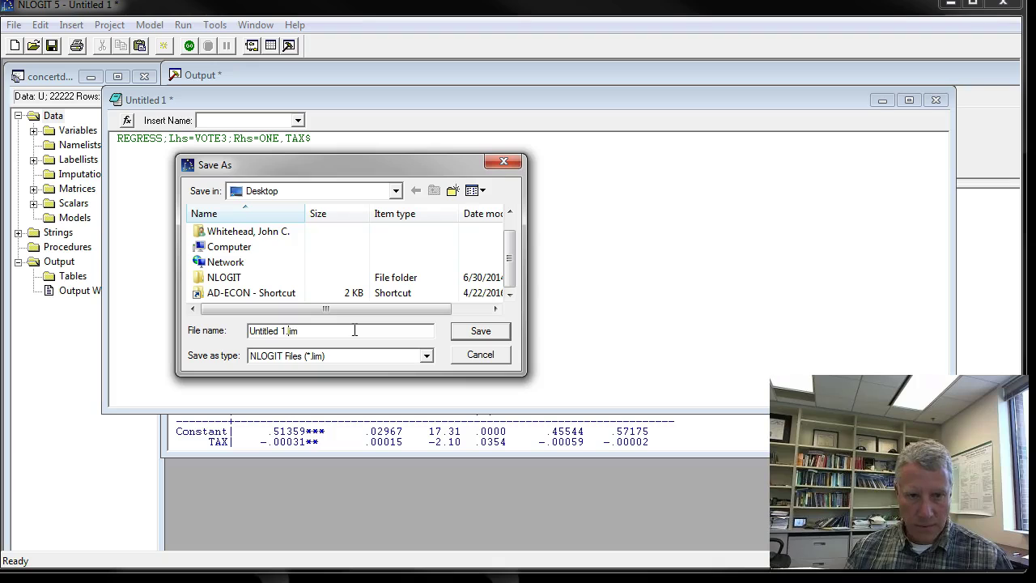
pyautogui.press('BackSpace')
pyautogui.press('BackSpace')
pyautogui.press('BackSpace')
pyautogui.press('BackSpace')
pyautogui.press('BackSpace')
pyautogui.press('BackSpace')
pyautogui.press('BackSpace')
pyautogui.press('BackSpace')
pyautogui.press('BackSpace')
pyautogui.press('BackSpace')
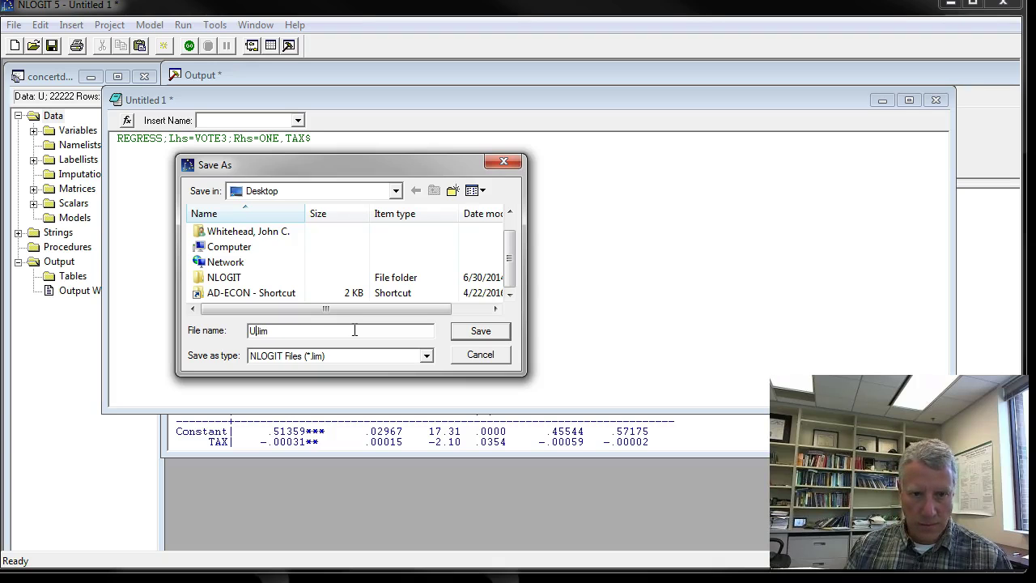
pyautogui.write('concertdat')
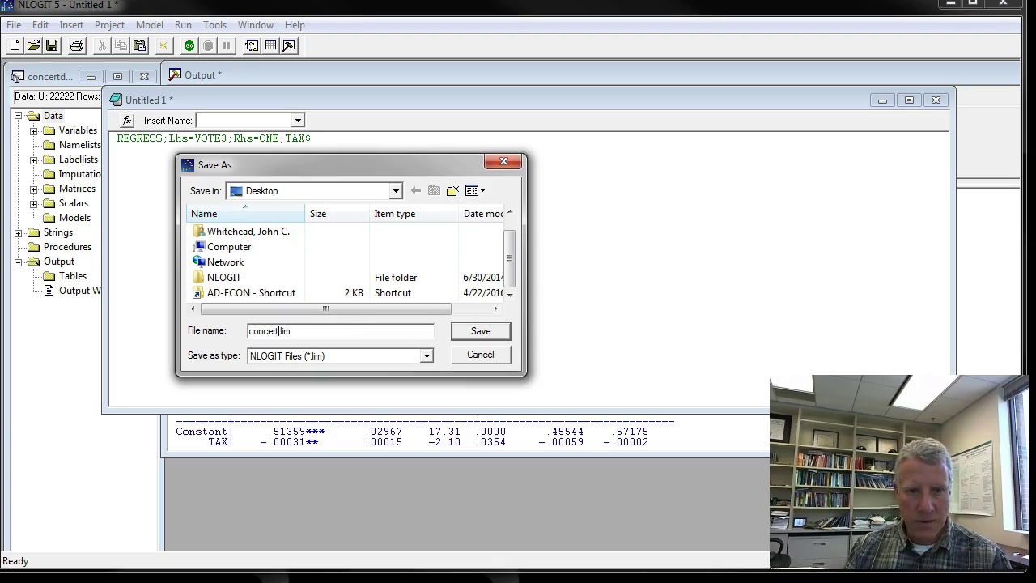
pyautogui.write('a2')
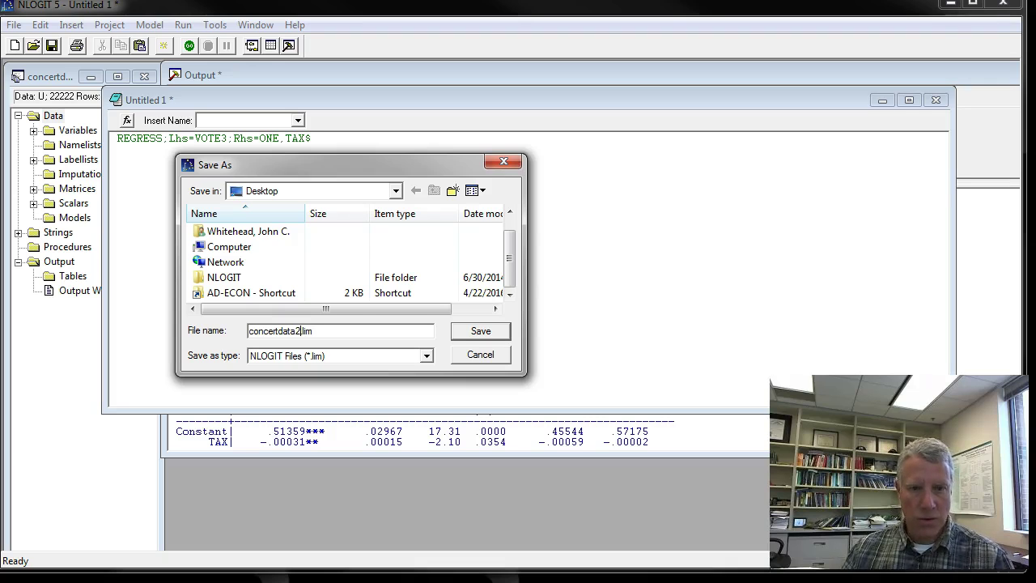
pyautogui.click(476, 331)
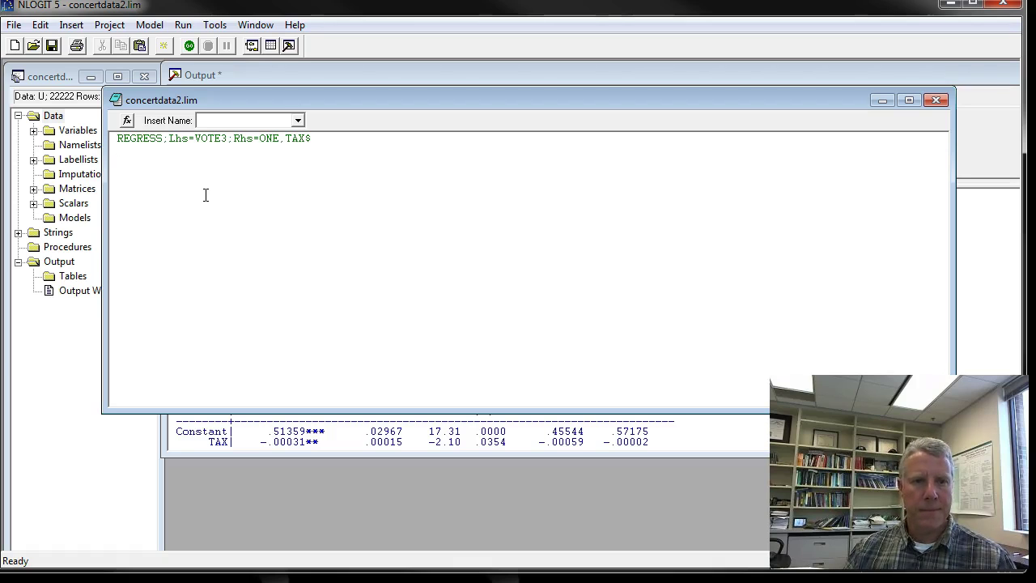
# Begin a Wald command below the REGRESS line in concertdata2.lim with Wald;start=b;var=varb;
pyautogui.press('Return')
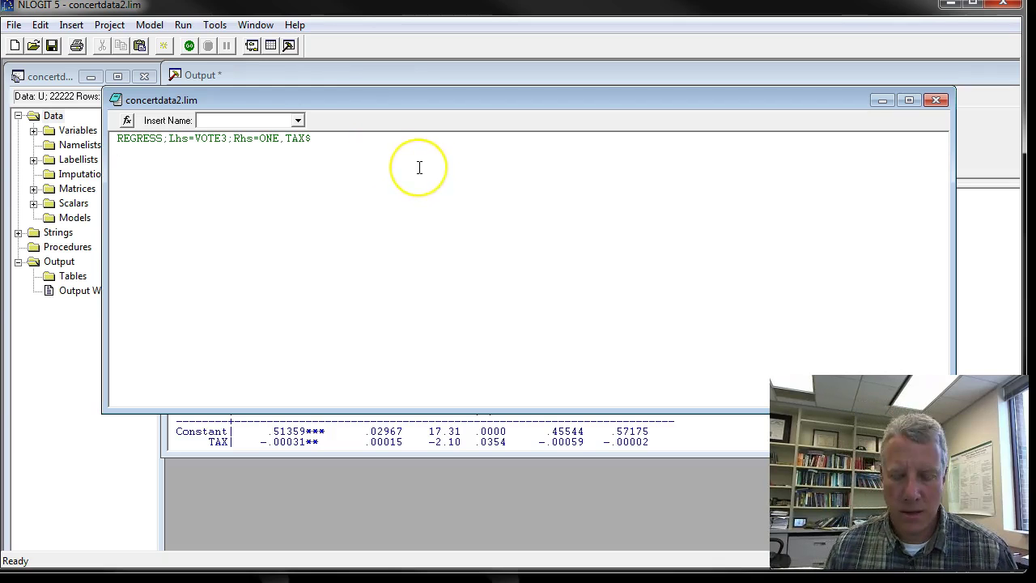
pyautogui.write('Wald;')
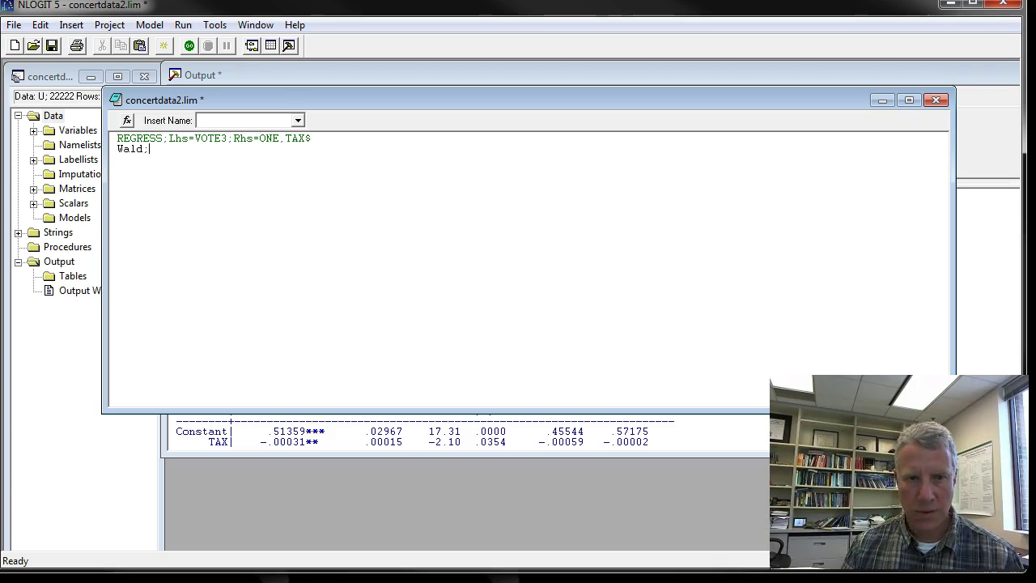
pyautogui.write('sta')
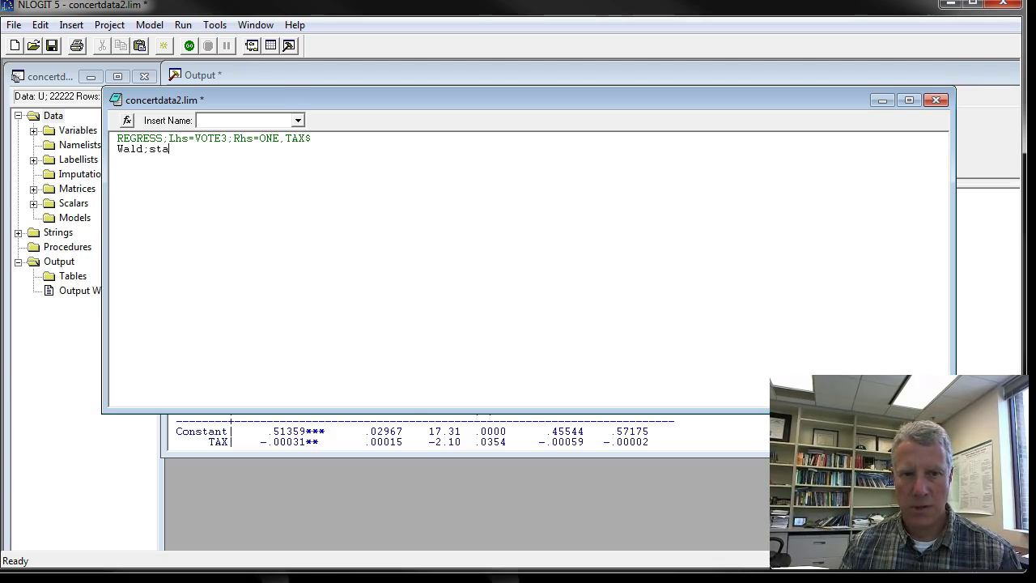
pyautogui.write('rt=')
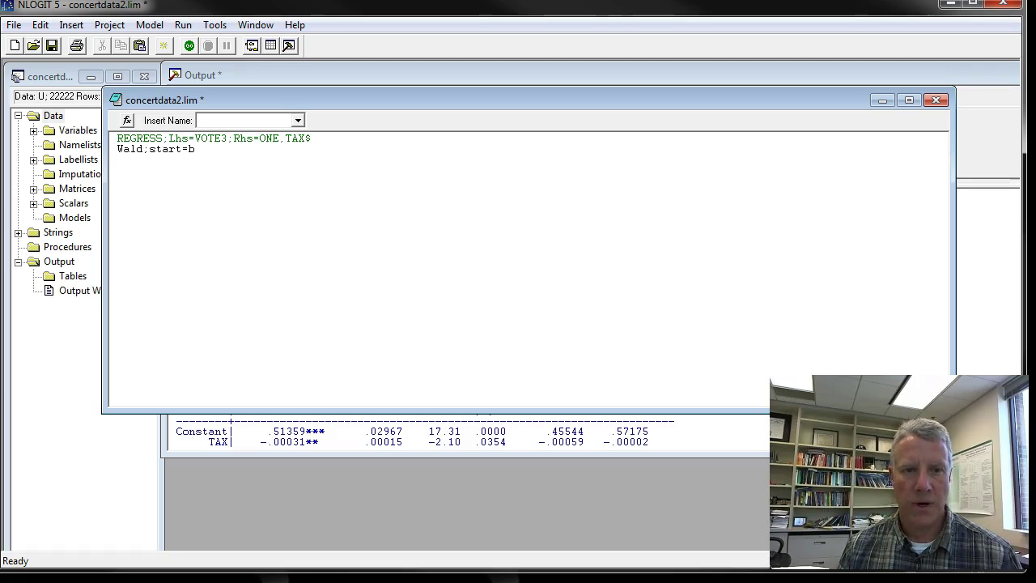
pyautogui.write('b')
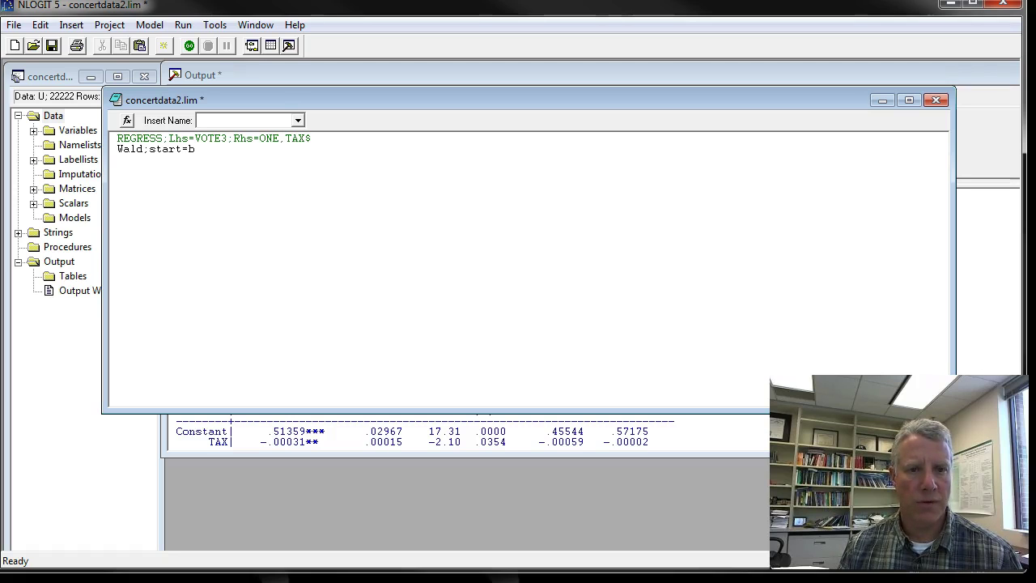
pyautogui.write(';')
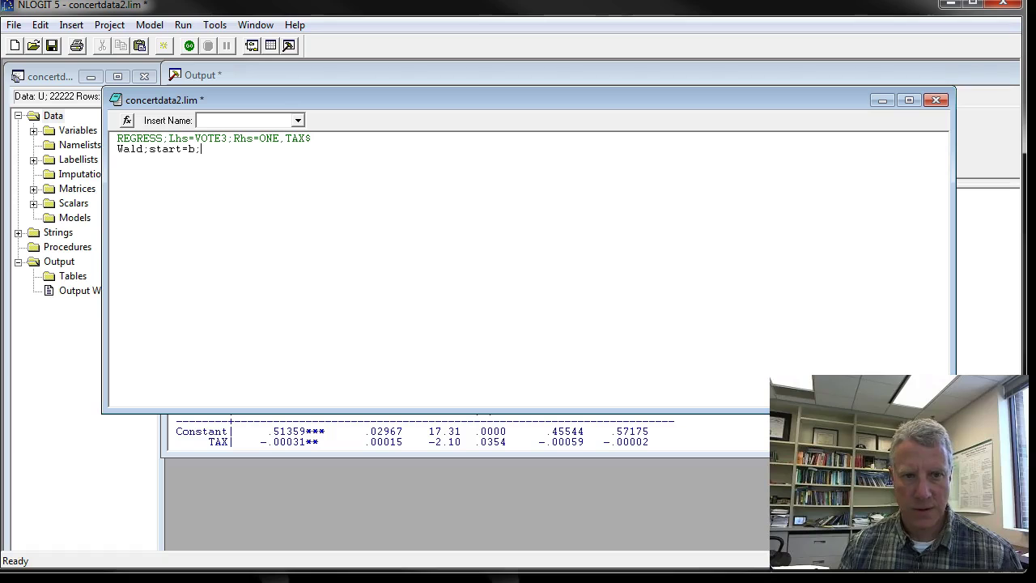
pyautogui.write('var=')
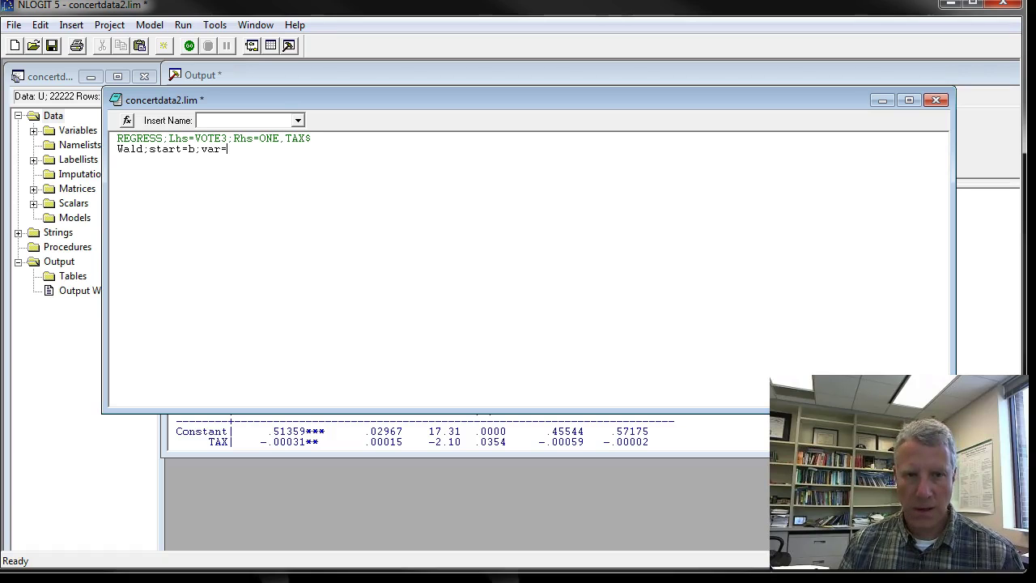
pyautogui.write('varb')
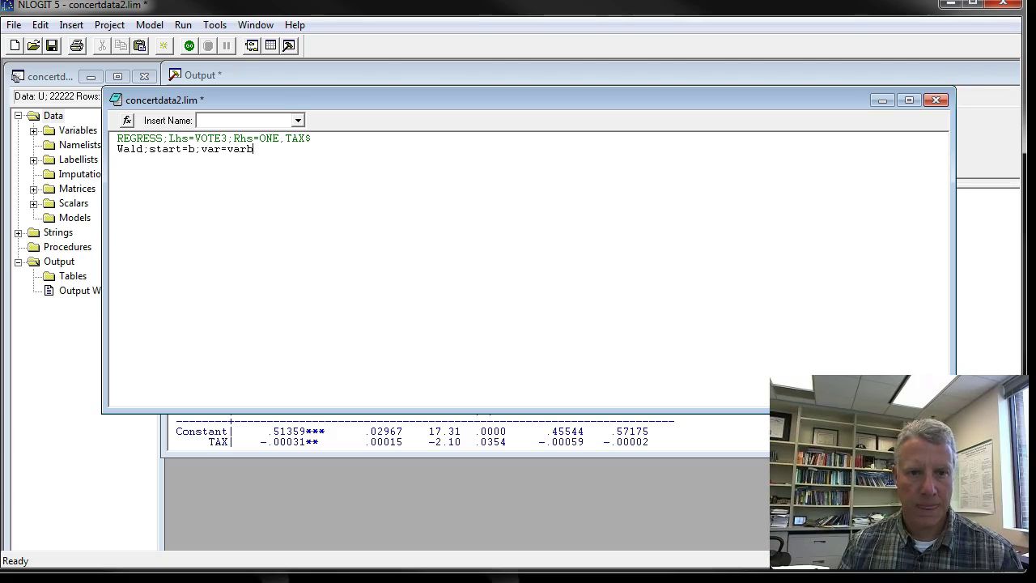
pyautogui.write(';')
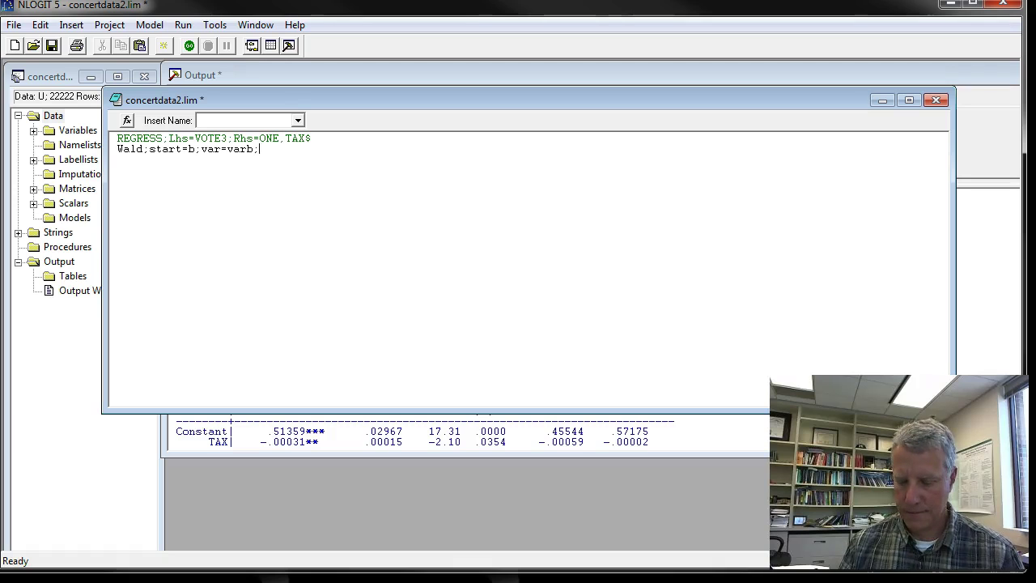
# Add the willingness-to-pay function on the line below as fn1=WTP=.5*(b1)*(-b1/b2)$
pyautogui.write('fn1=')
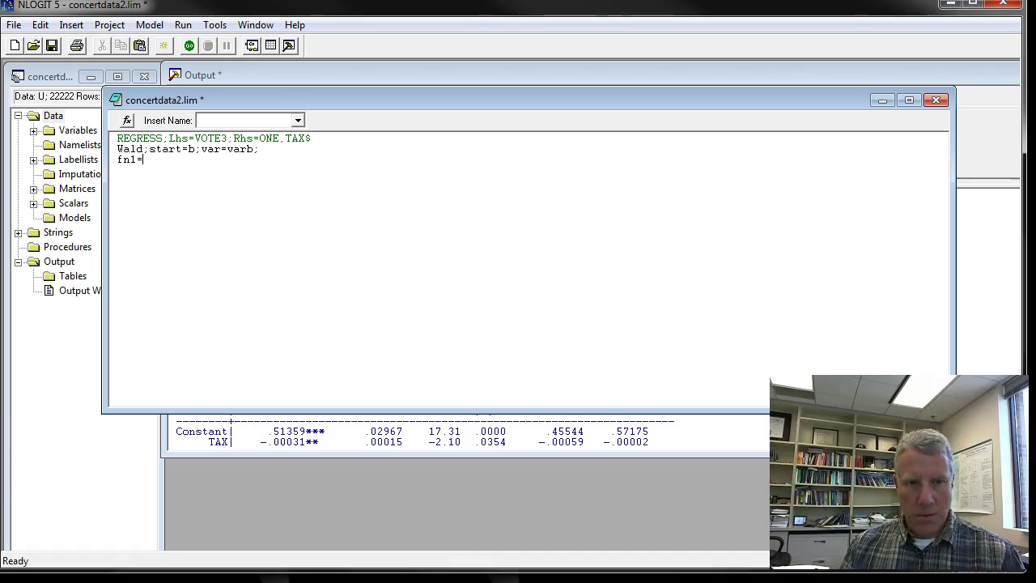
pyautogui.write('WTP=')
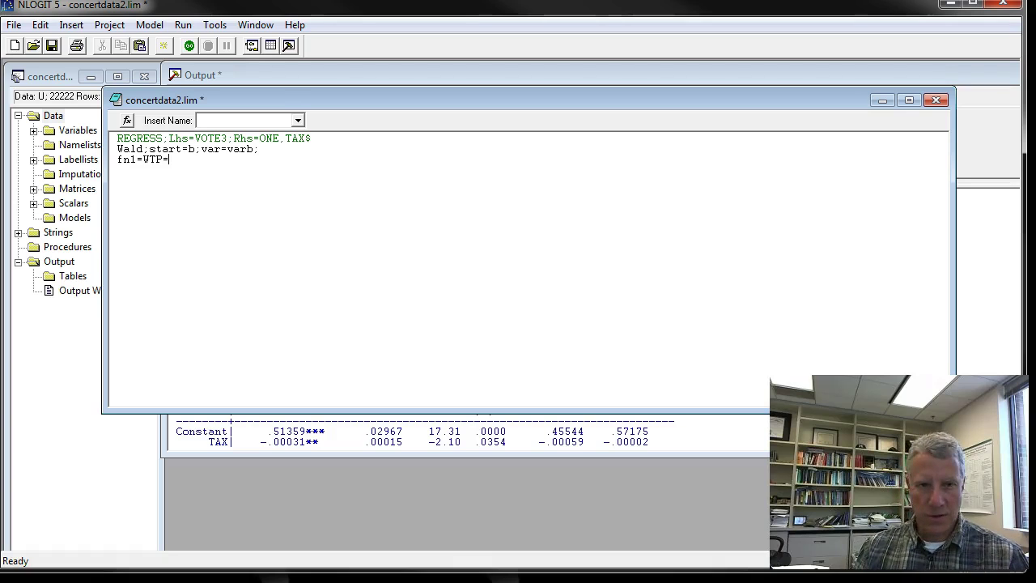
pyautogui.write('5*')
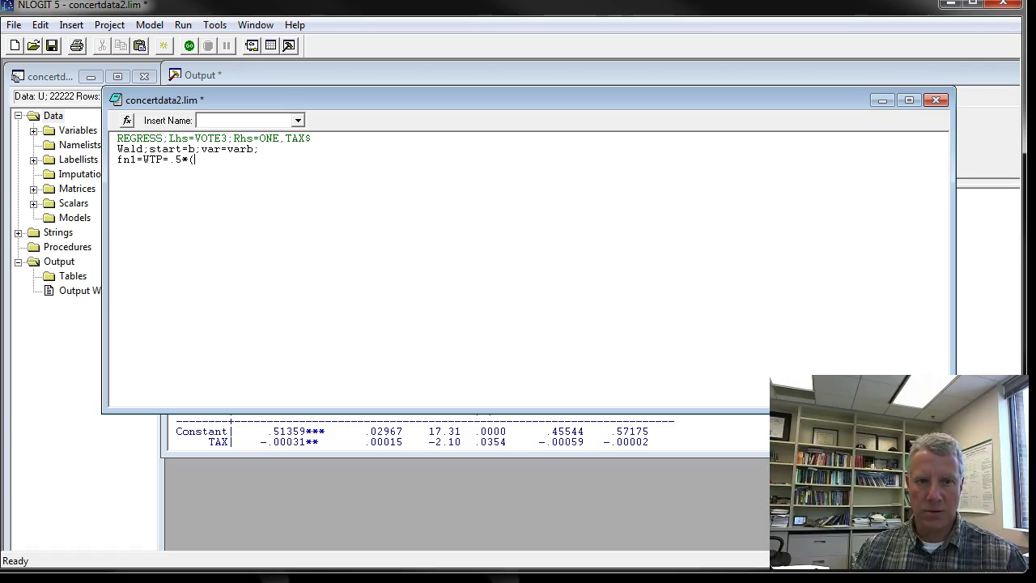
pyautogui.write('(b1)*')
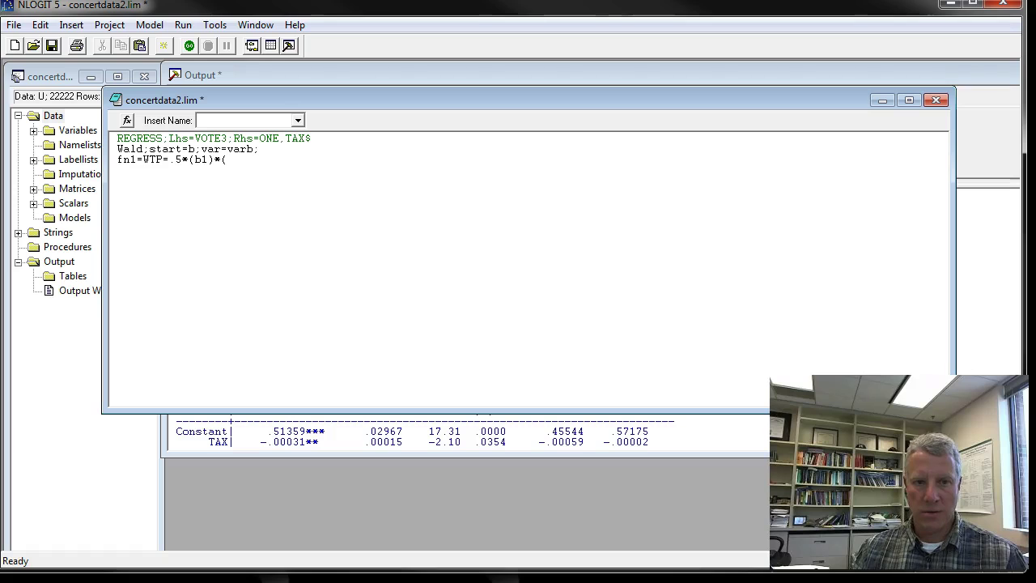
pyautogui.write('(-b1')
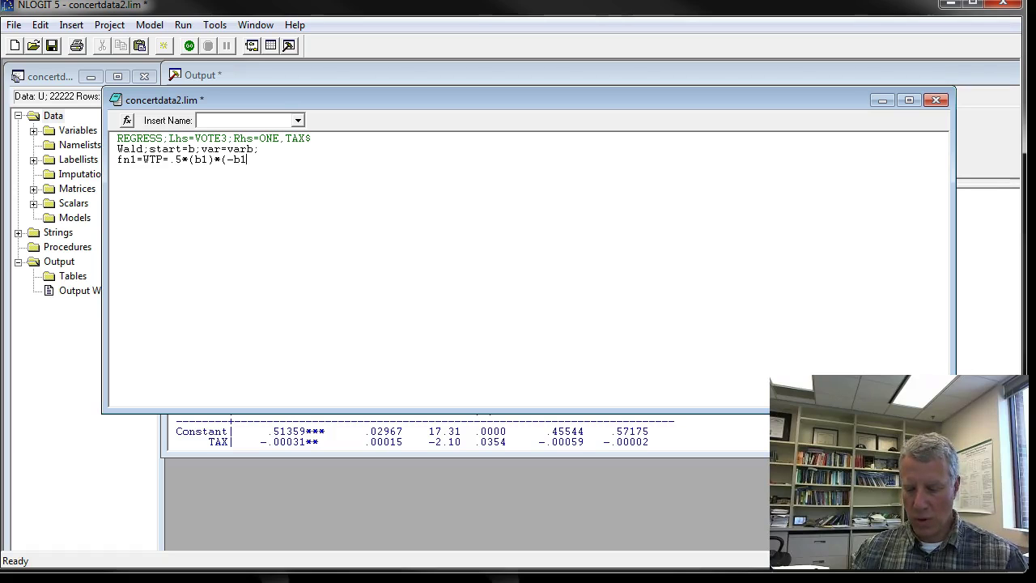
pyautogui.write('/b2)')
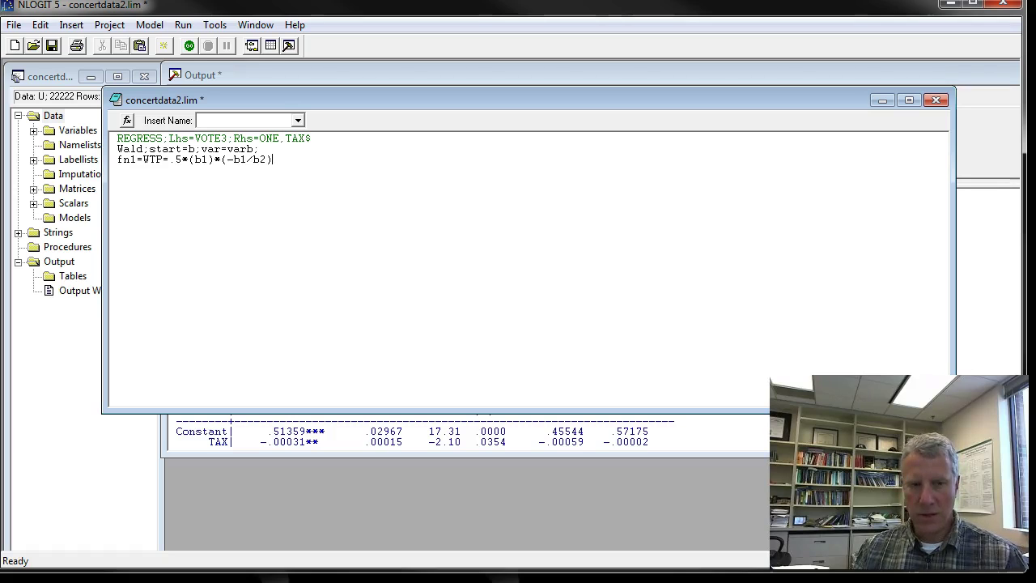
pyautogui.write('$')
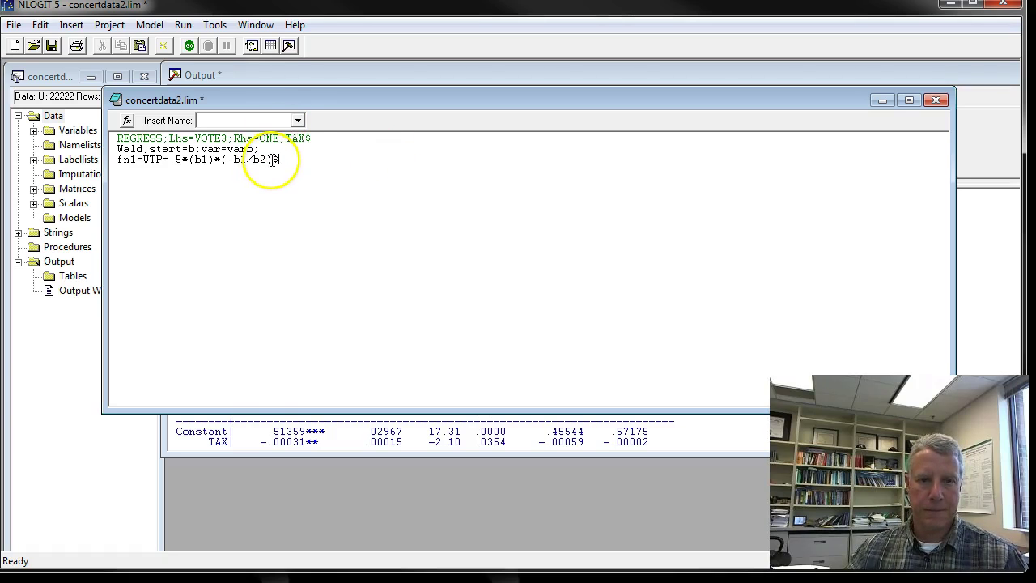
# Run only the two-line Wald command from the command document
pyautogui.click(227, 159)
pyautogui.moveTo(226, 159); pyautogui.dragTo(232, 160)
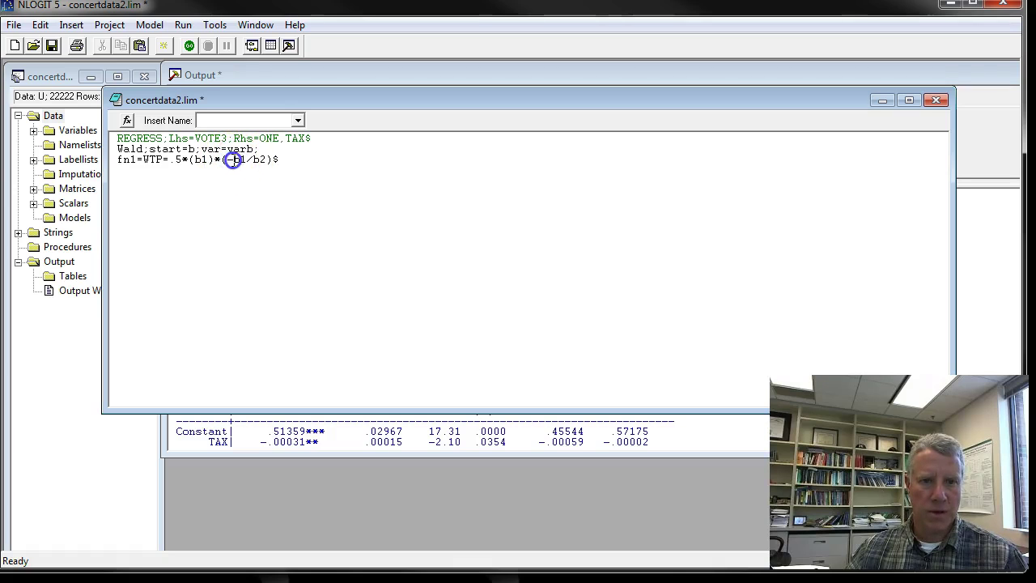
pyautogui.moveTo(285, 138); pyautogui.dragTo(306, 138)
pyautogui.click(296, 140)
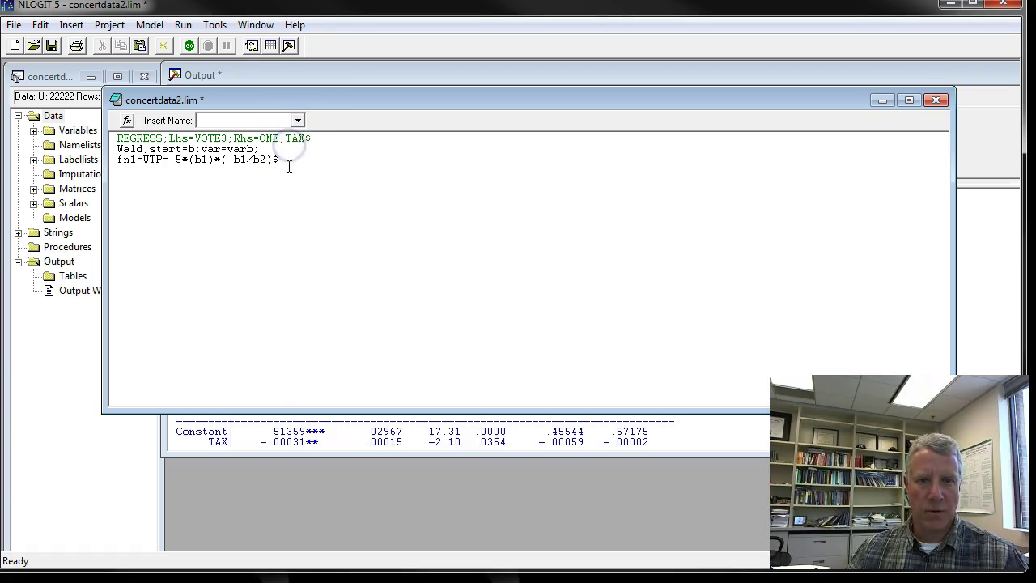
pyautogui.moveTo(282, 159); pyautogui.dragTo(118, 149)
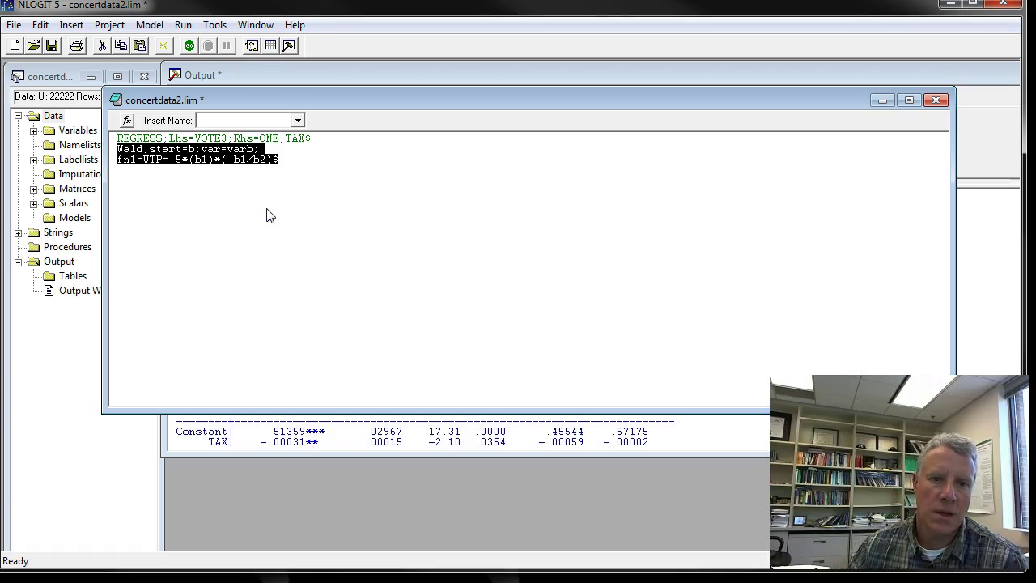
pyautogui.click(190, 47)
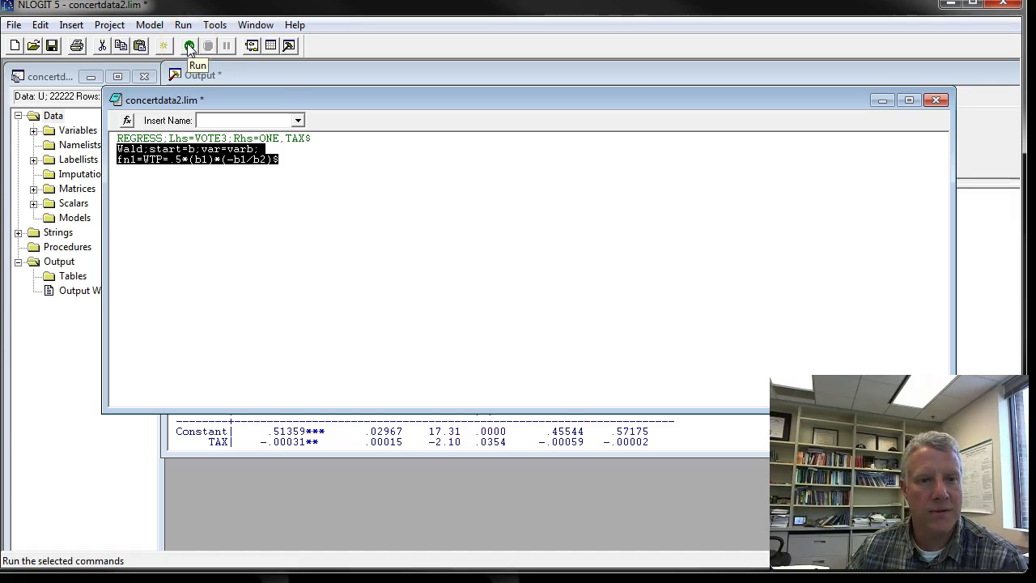
pyautogui.click(190, 47)
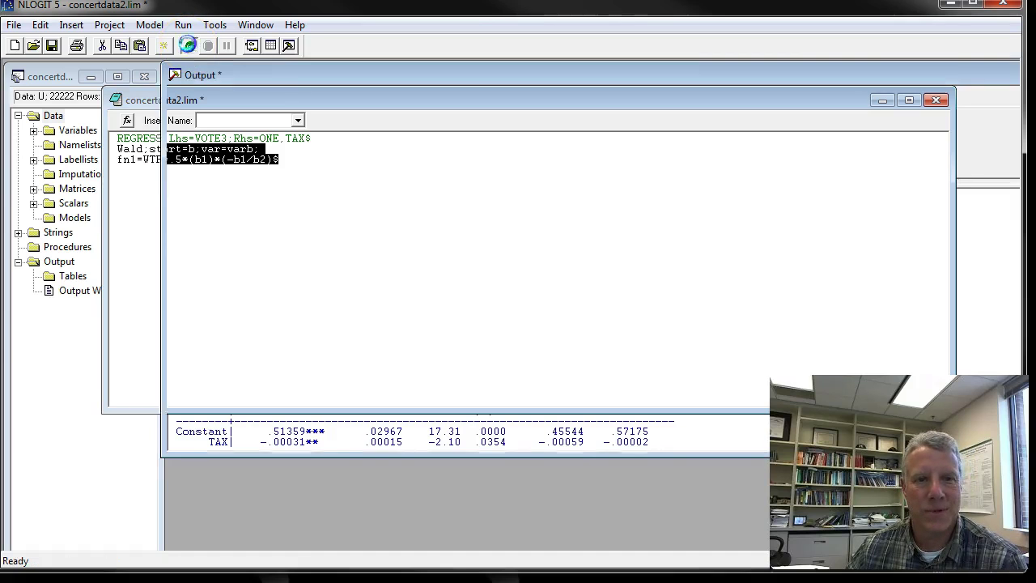
# Examine the WTP estimate, standard error, z statistic and 95% confidence interval in the Wald procedure output
pyautogui.moveTo(852, 73); pyautogui.dragTo(710, 76)
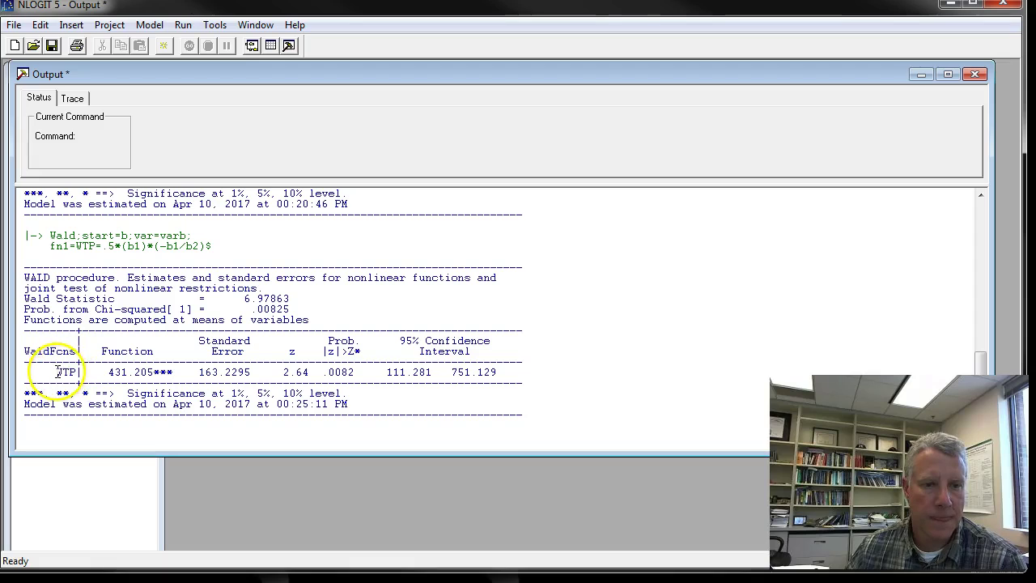
pyautogui.moveTo(103, 372); pyautogui.dragTo(174, 372)
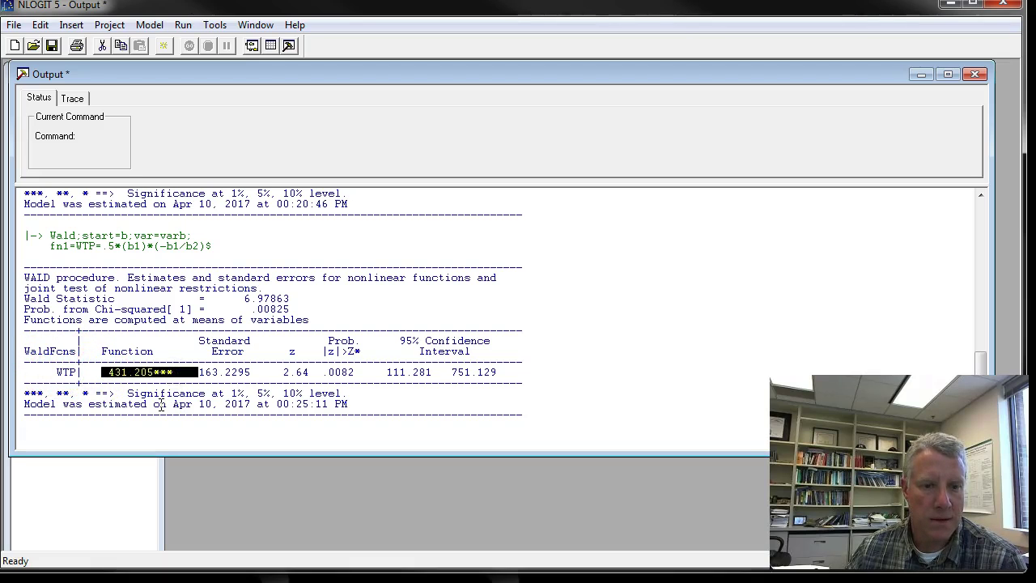
pyautogui.click(160, 403)
pyautogui.moveTo(198, 371); pyautogui.dragTo(320, 373)
pyautogui.click(273, 402)
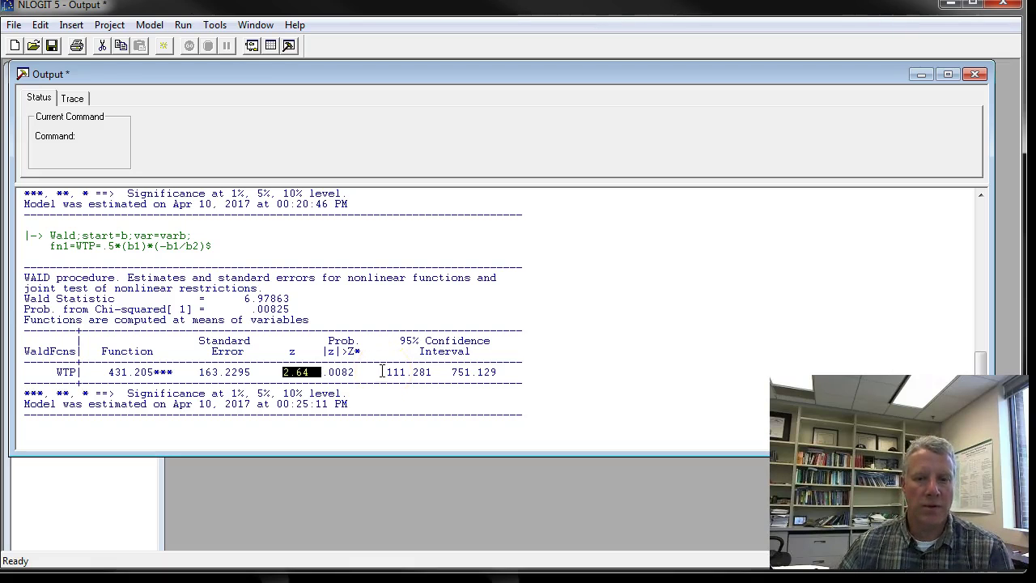
pyautogui.moveTo(445, 371); pyautogui.dragTo(515, 370)
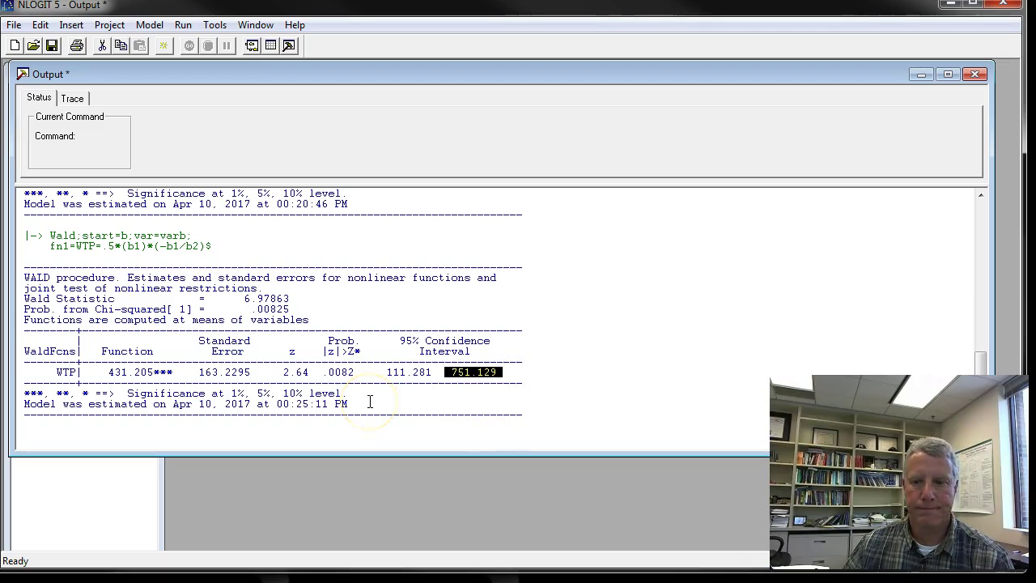
pyautogui.click(208, 527)
pyautogui.click(354, 296)
pyautogui.click(733, 283)
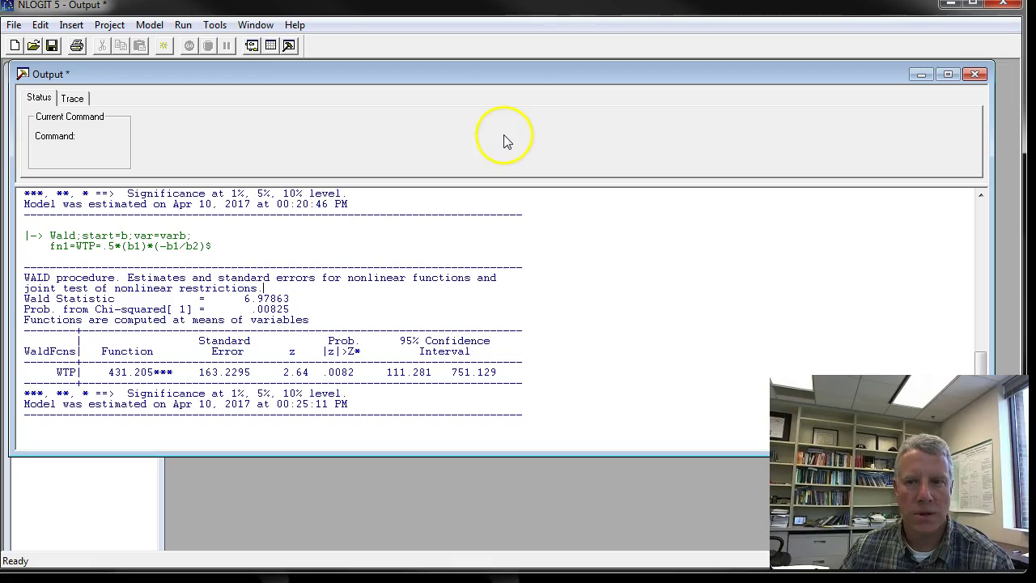
# Start saving the output under a new name and choose the Desktop as the save location
pyautogui.click(14, 25)
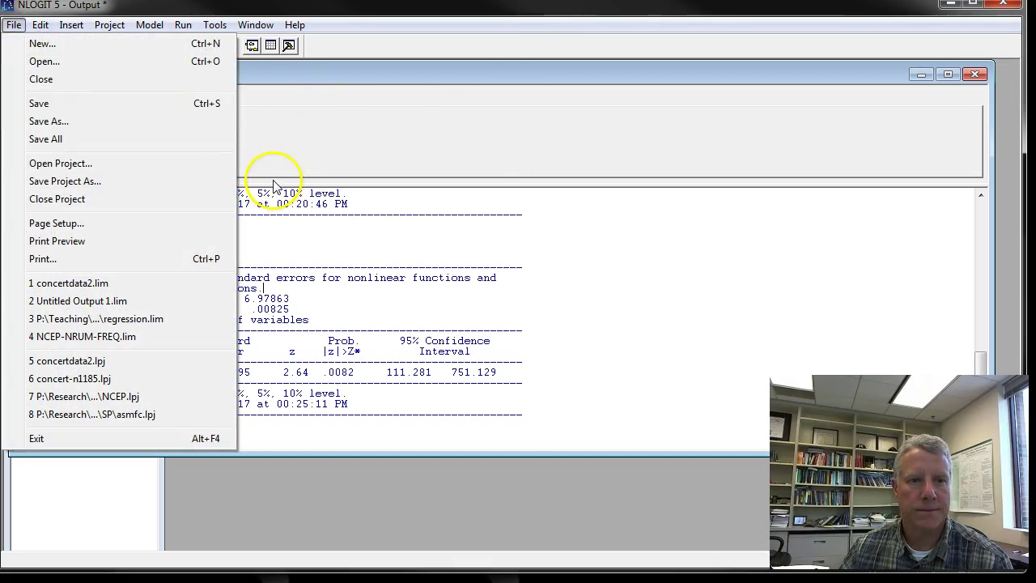
pyautogui.click(70, 122)
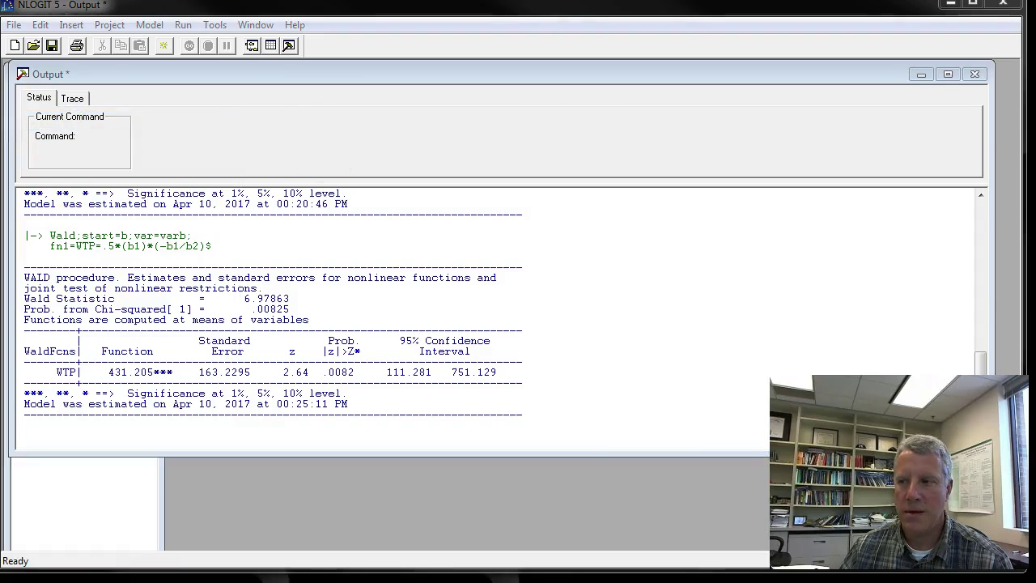
pyautogui.moveTo(689, 176); pyautogui.dragTo(335, 154)
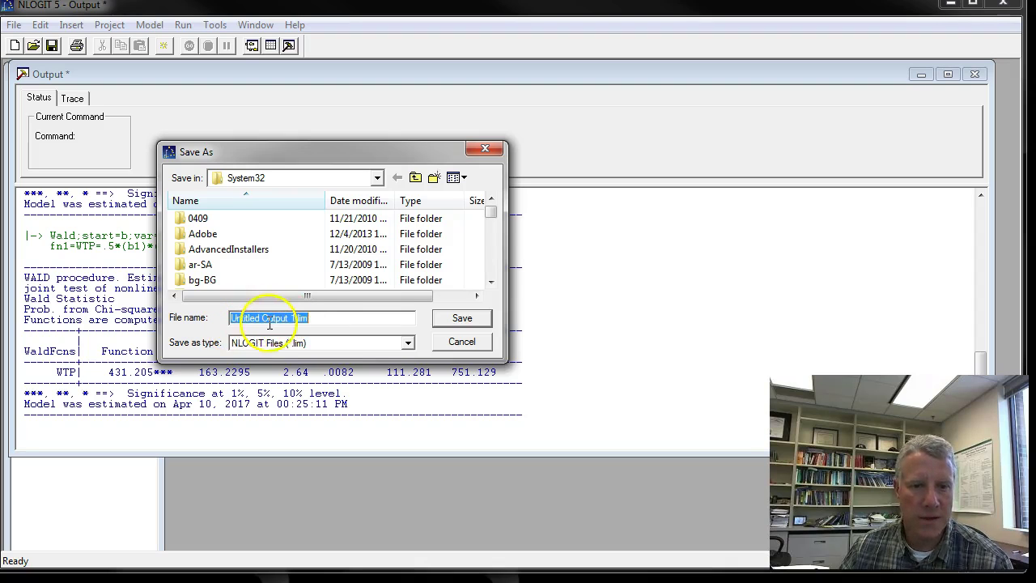
pyautogui.click(415, 178)
pyautogui.click(415, 178)
pyautogui.click(415, 178)
pyautogui.click(415, 178)
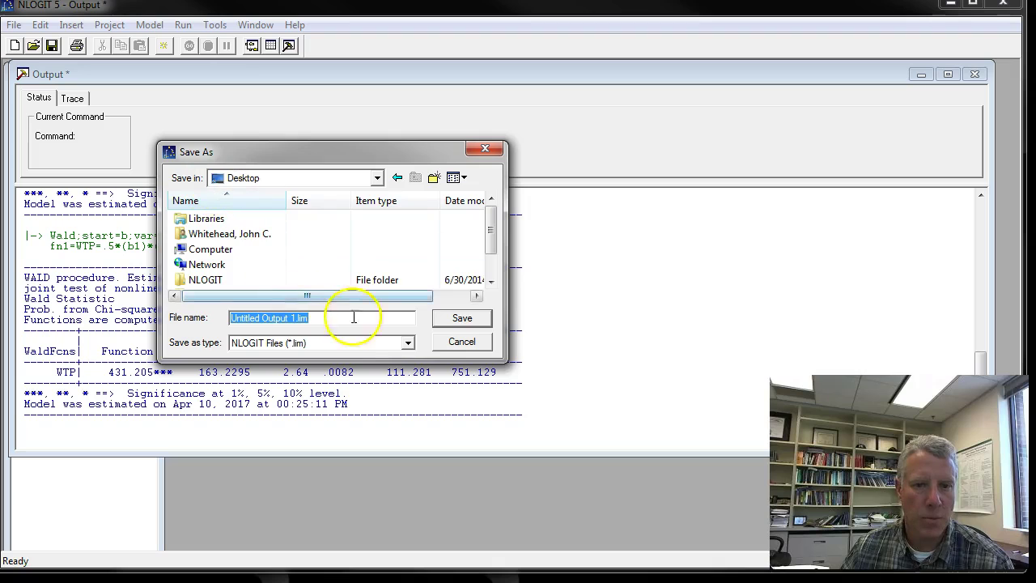
# Try to save the output on the Desktop with the file name concertdata2.lim
pyautogui.click(327, 317)
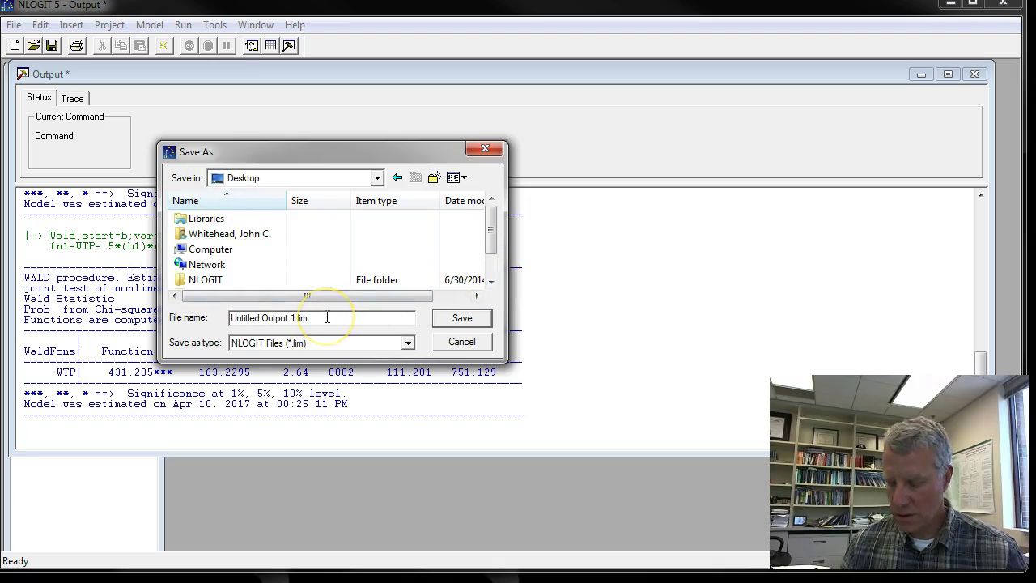
pyautogui.press('BackSpace')
pyautogui.press('BackSpace')
pyautogui.press('BackSpace')
pyautogui.press('BackSpace')
pyautogui.press('BackSpace')
pyautogui.press('BackSpace')
pyautogui.press('BackSpace')
pyautogui.press('BackSpace')
pyautogui.press('BackSpace')
pyautogui.press('BackSpace')
pyautogui.press('BackSpace')
pyautogui.press('BackSpace')
pyautogui.press('BackSpace')
pyautogui.press('BackSpace')
pyautogui.press('BackSpace')
pyautogui.press('BackSpace')
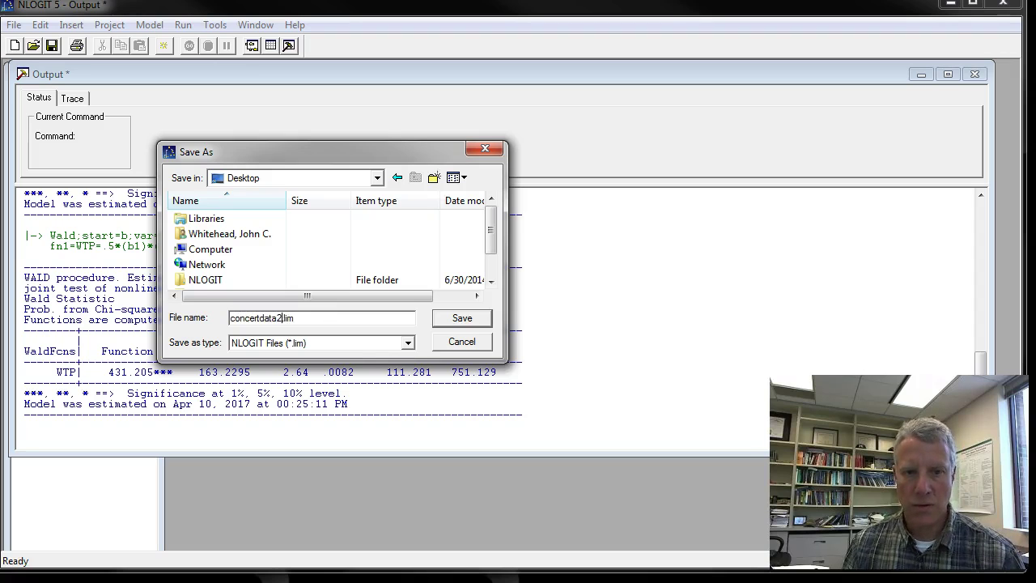
pyautogui.click(461, 320)
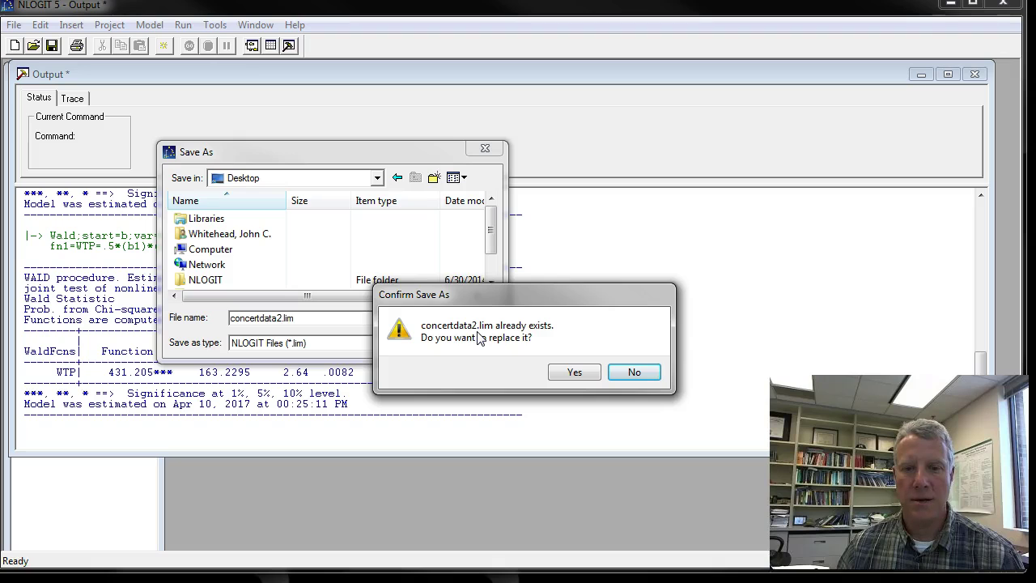
# Decline replacing the existing file and save the output on the Desktop as concert_output.lim
pyautogui.click(634, 373)
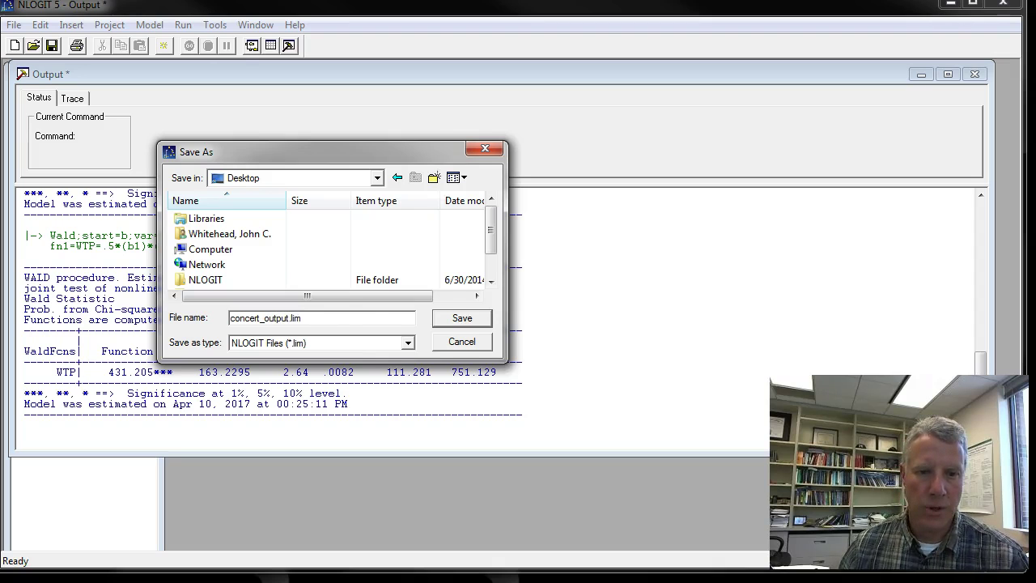
pyautogui.click(461, 318)
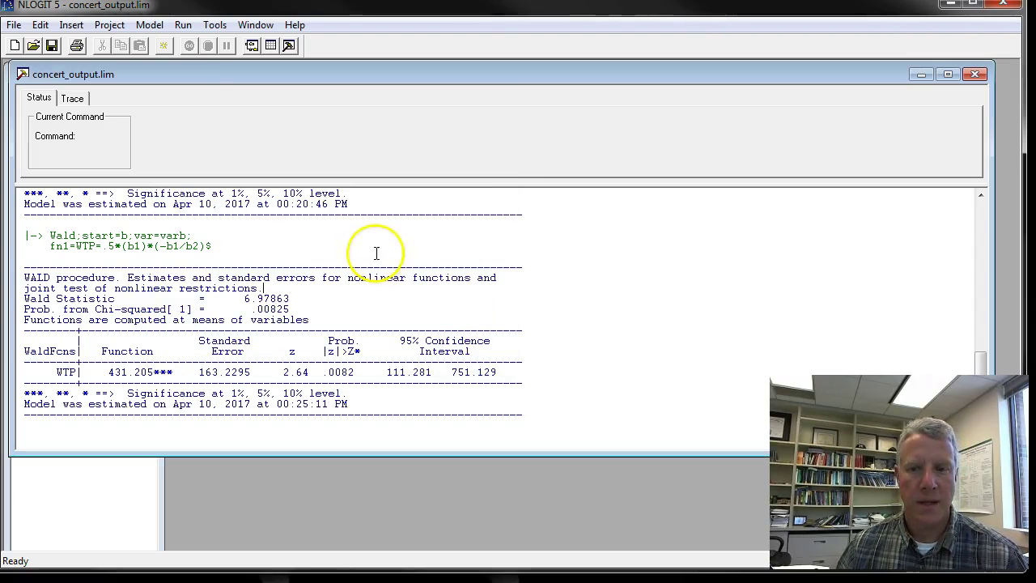